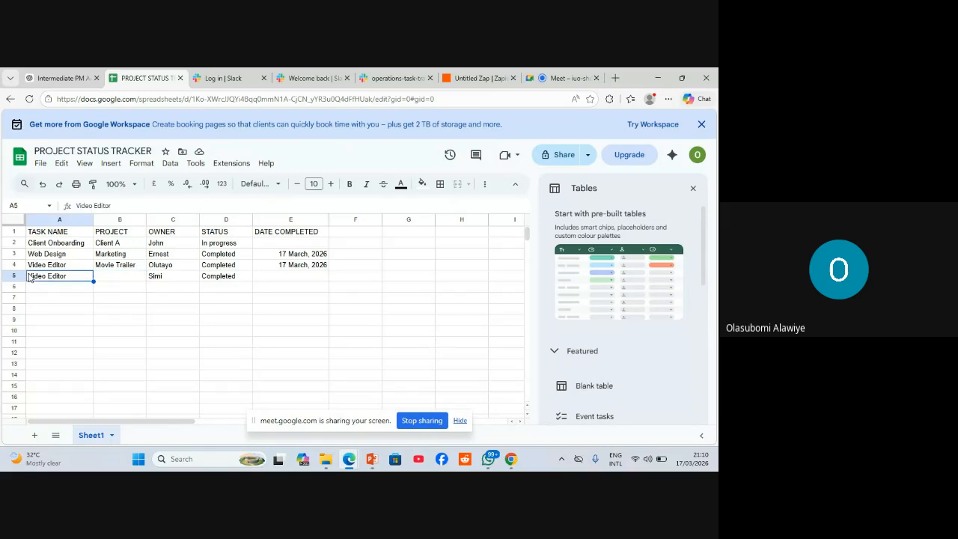
Clear all entries from row 5 of the project status tracker.
left_click(15, 275)
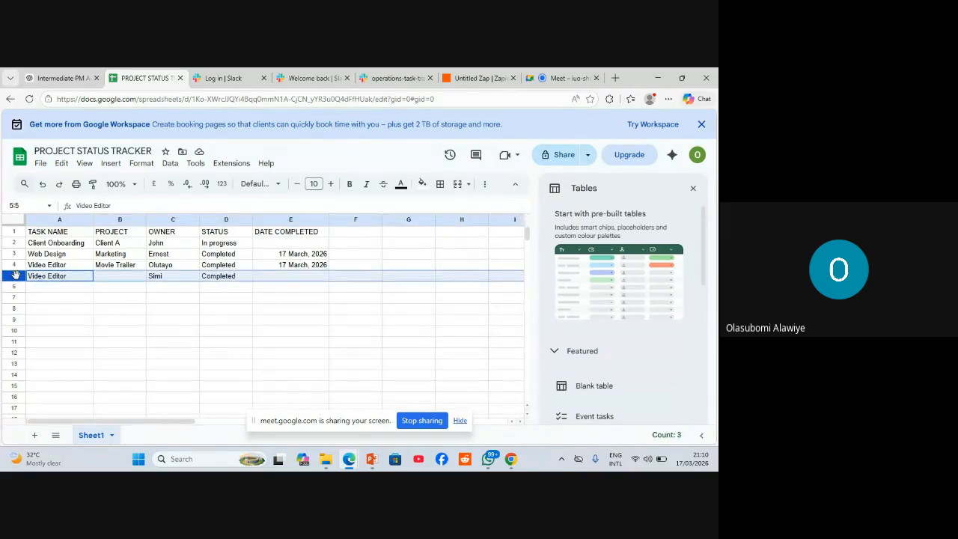
key("Delete")
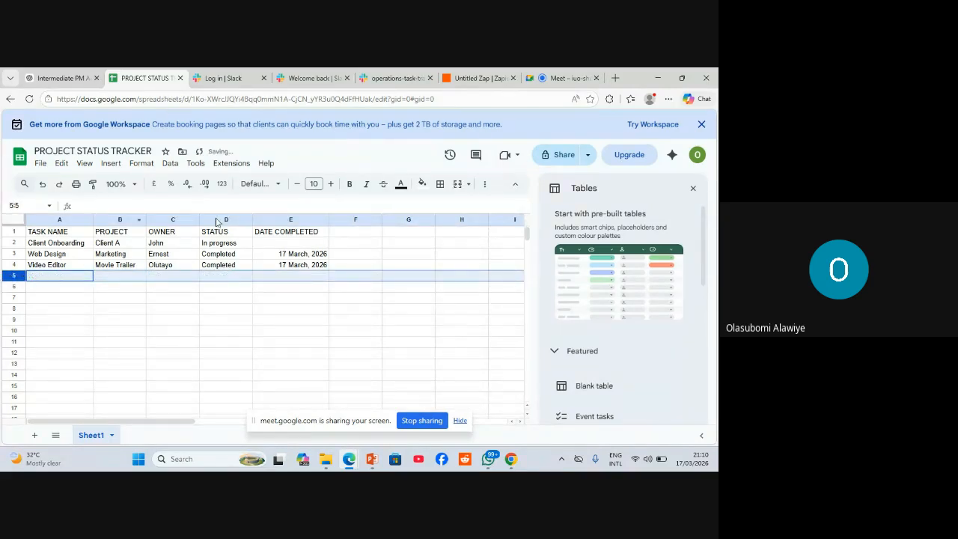
left_click(356, 301)
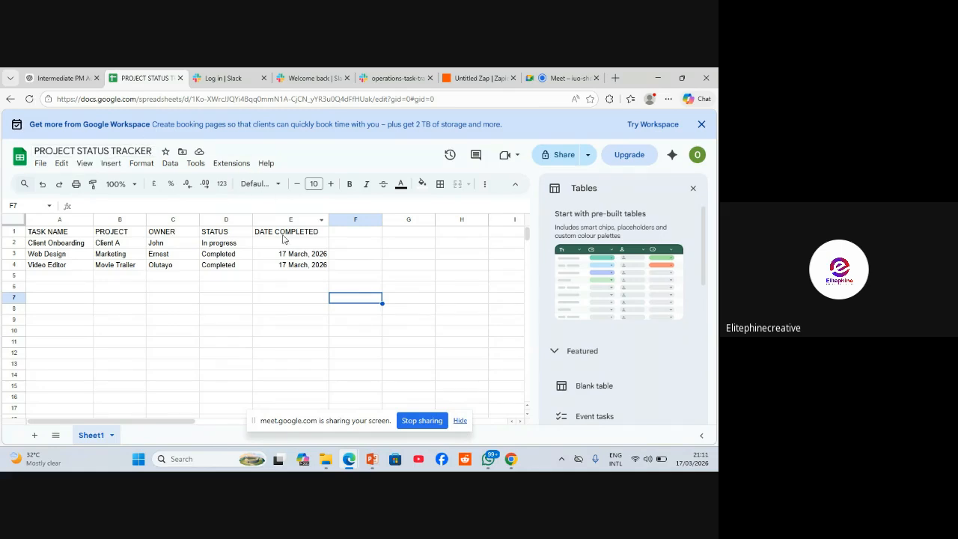
mouse_move(372, 461)
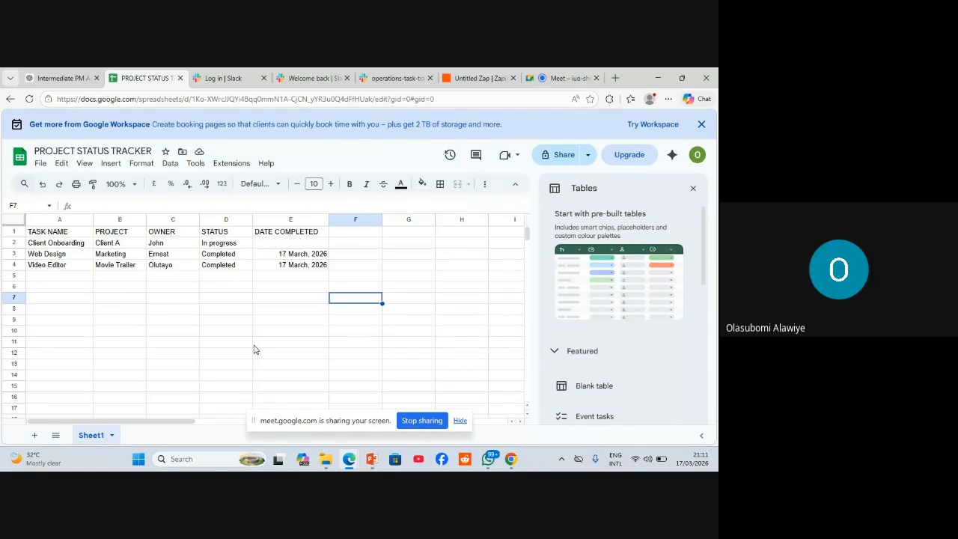
left_click(155, 150)
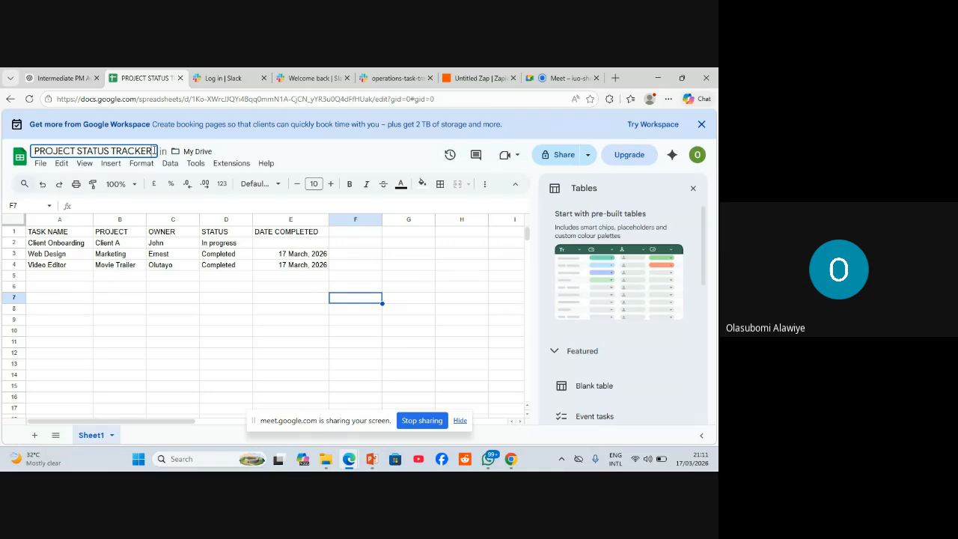
left_click(302, 161)
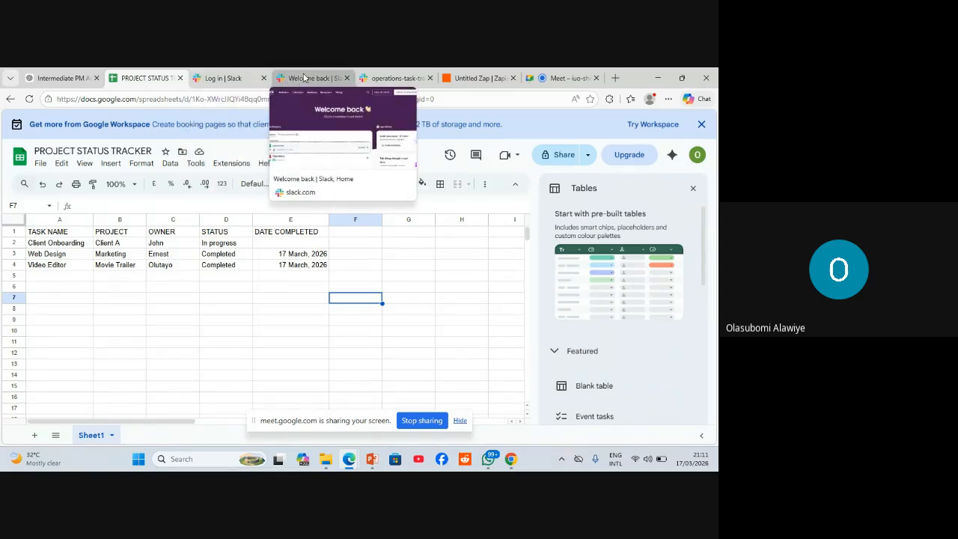
Look over the open Slack pages and the published Zap, and go to the Zapier home page.
left_click(219, 80)
left_click(311, 81)
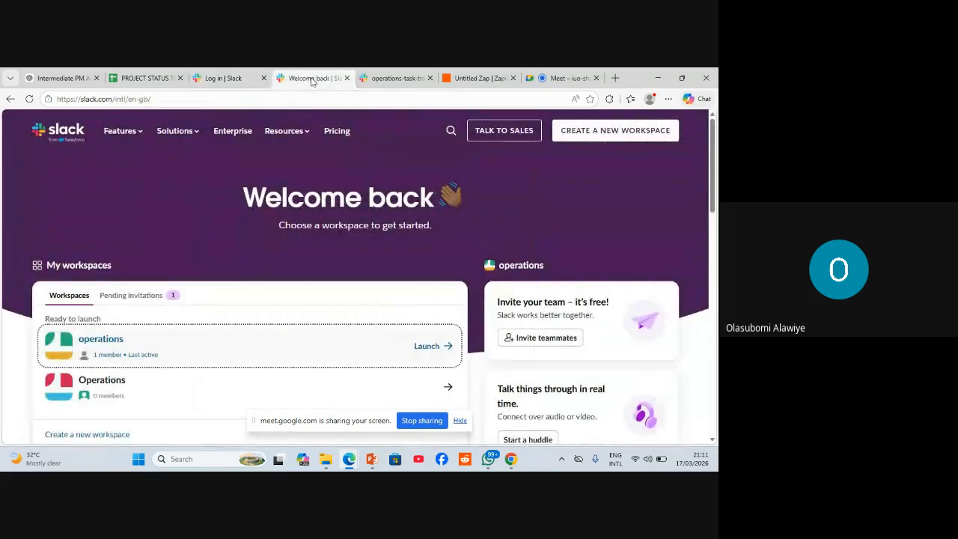
left_click(407, 80)
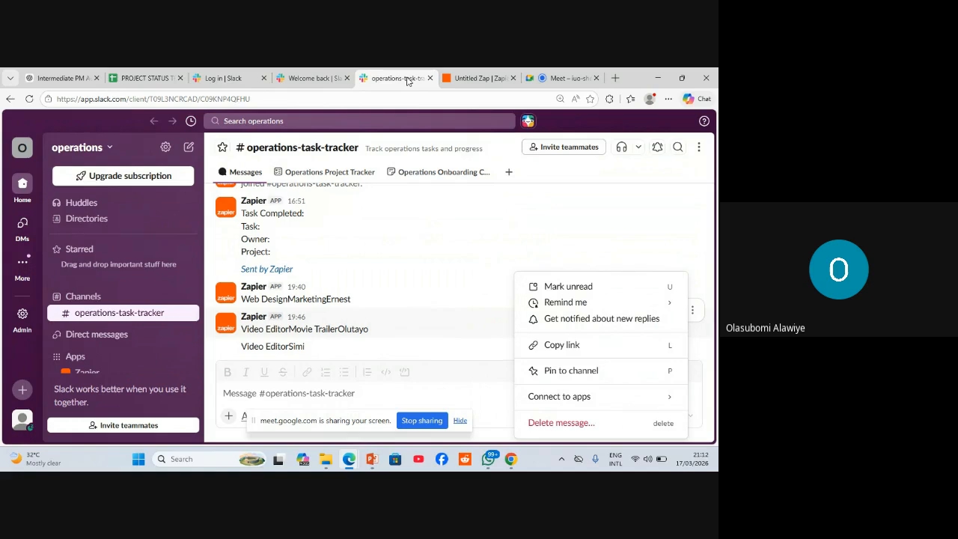
left_click(466, 79)
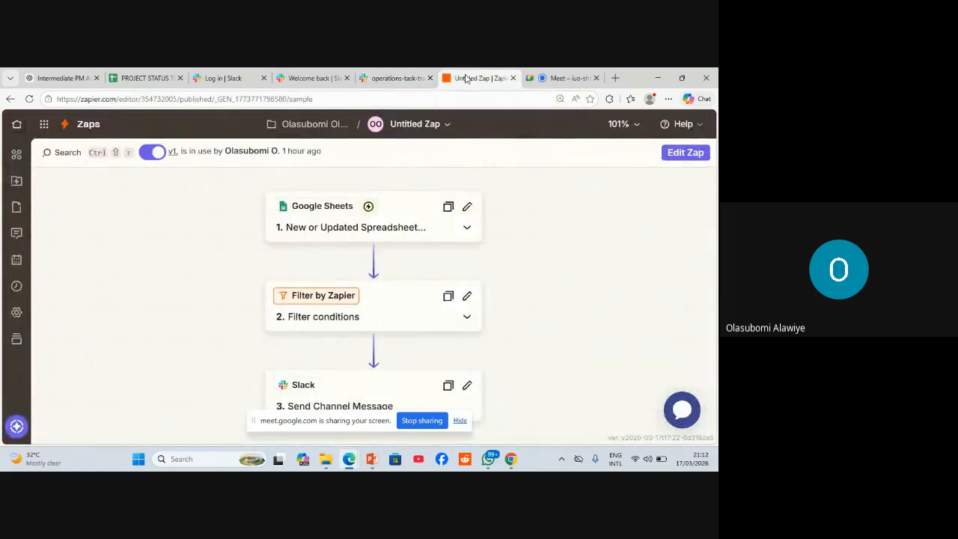
left_click(15, 127)
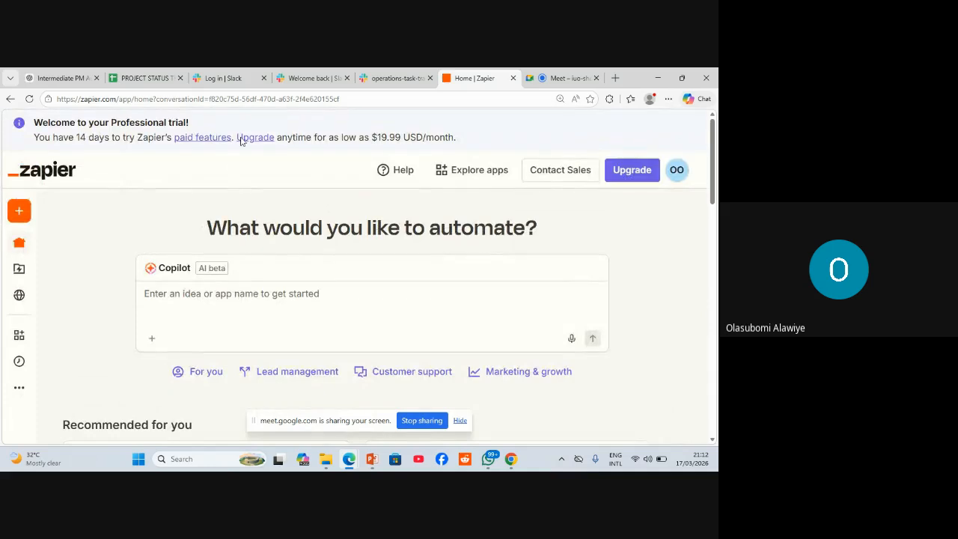
Switch to PowerPoint and read the slides on creating the task tracker and setting up the automation trigger.
left_click(370, 463)
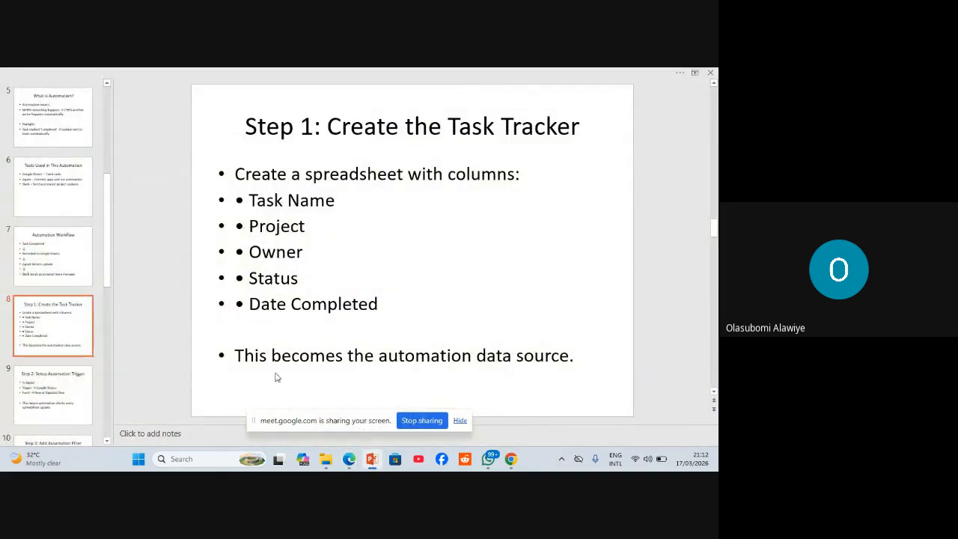
left_click(369, 381)
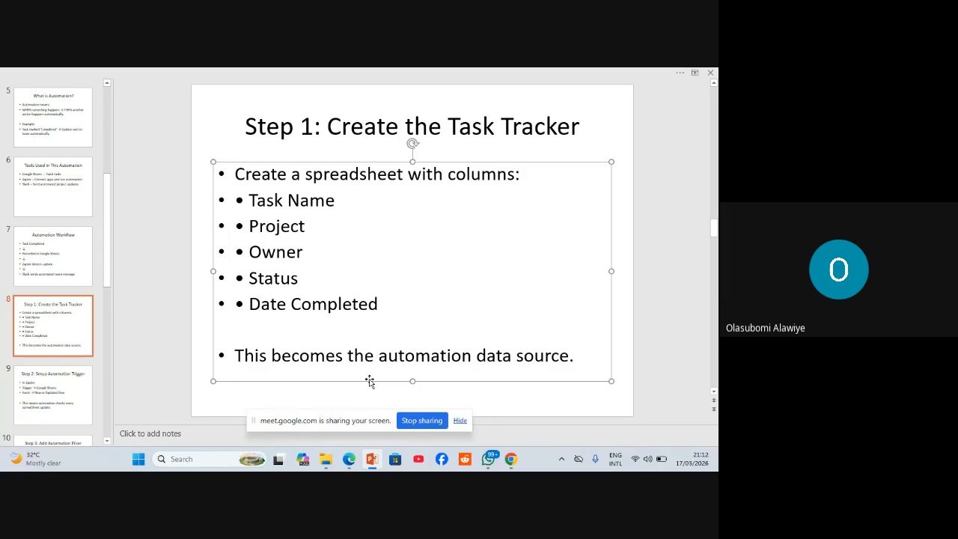
left_click(47, 388)
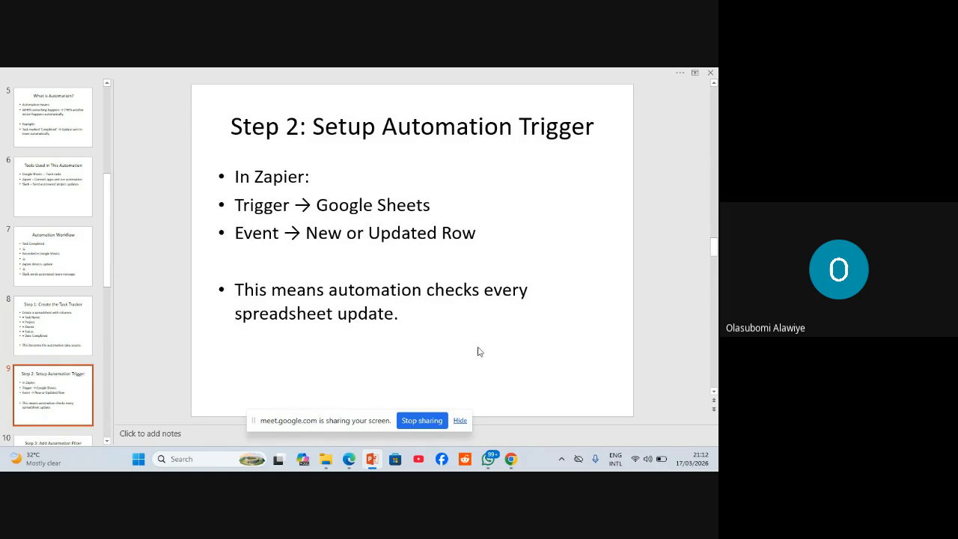
Switch back to Zapier in the browser and create a new Zap.
mouse_move(348, 459)
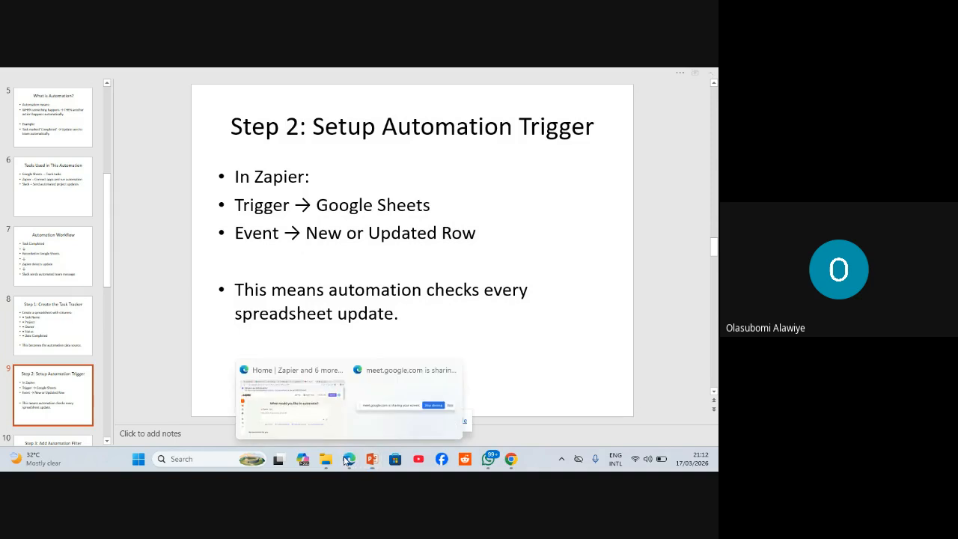
left_click(296, 413)
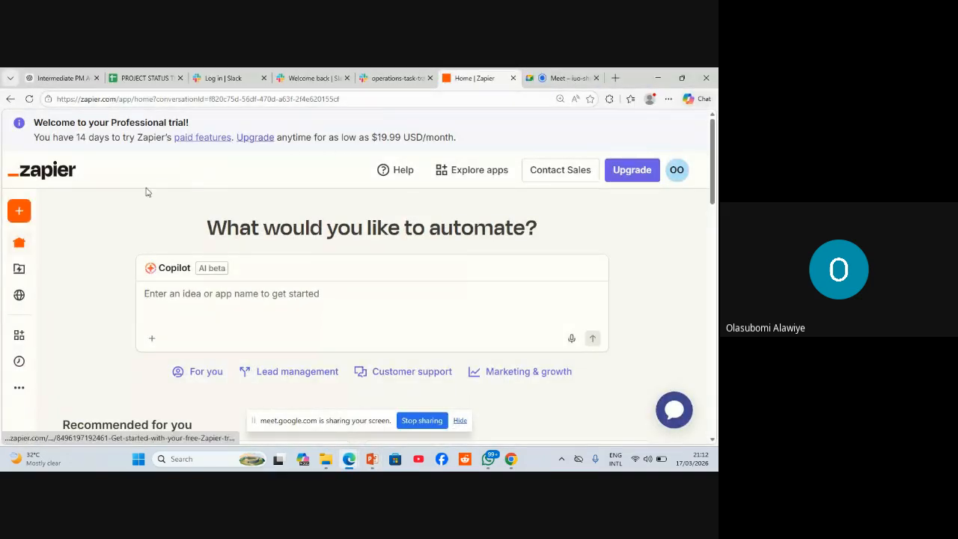
mouse_move(45, 237)
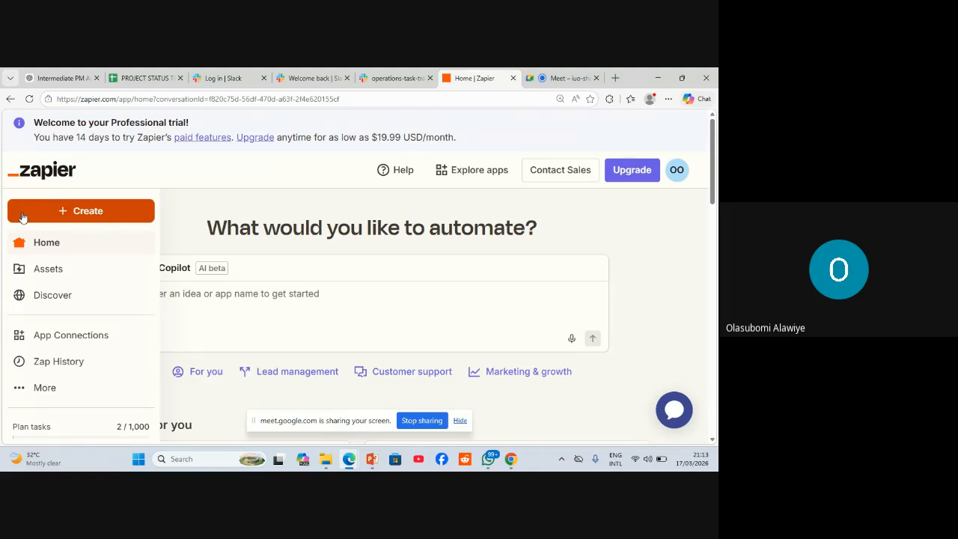
left_click(22, 217)
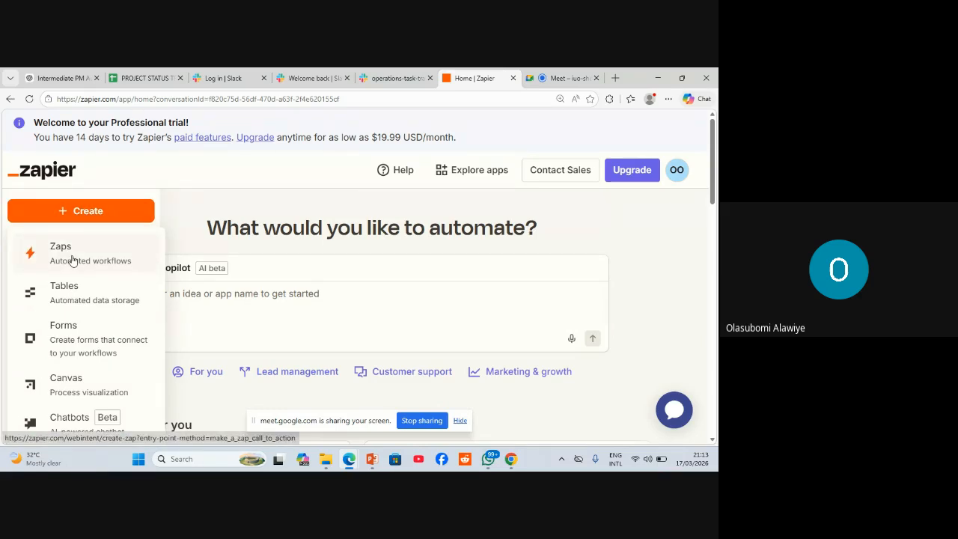
left_click(113, 262)
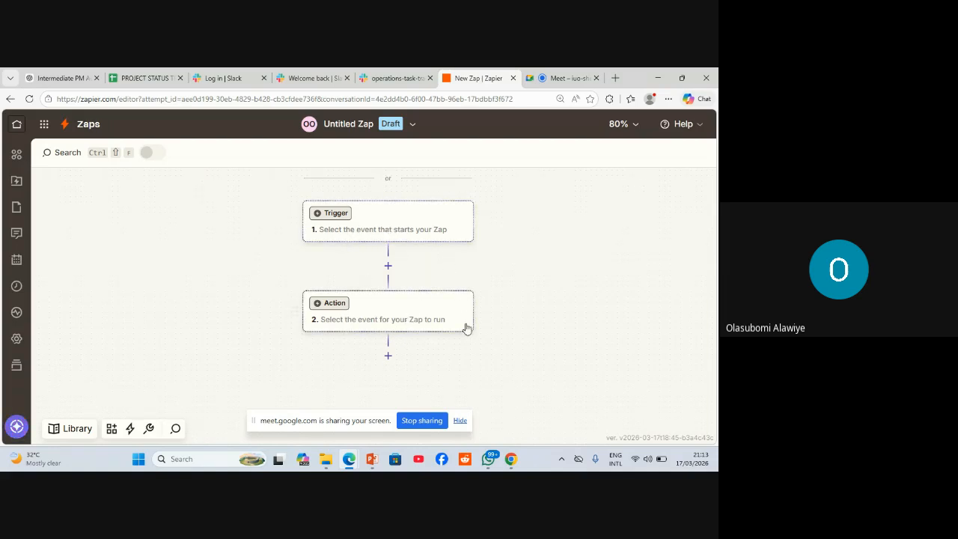
Set the Zap's trigger to Google Sheets with the instant New or Updated Spreadsheet Row event.
left_click(422, 225)
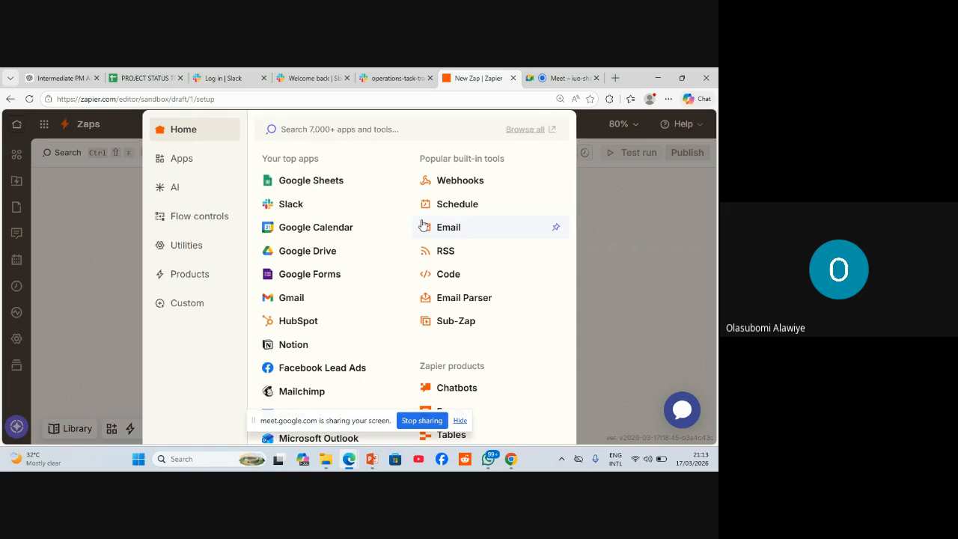
left_click(299, 184)
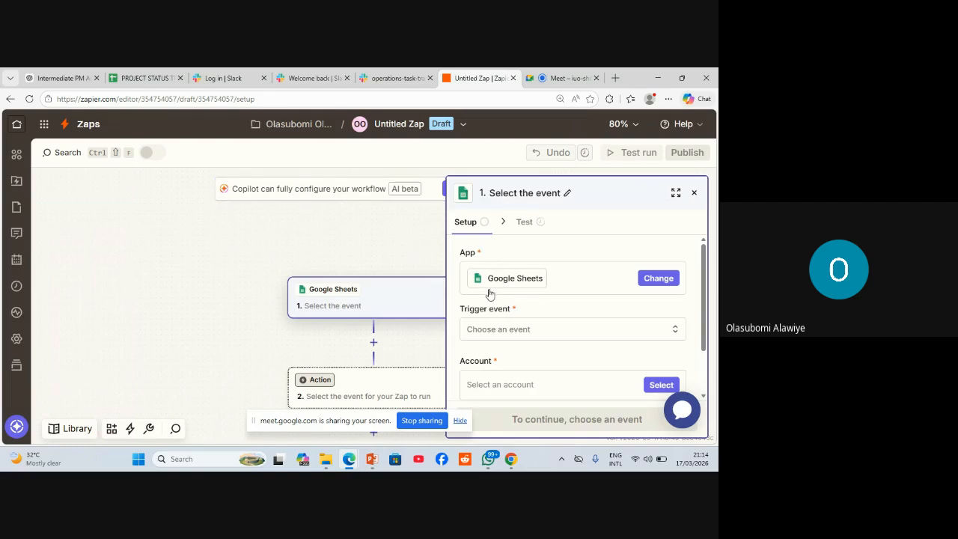
left_click(515, 336)
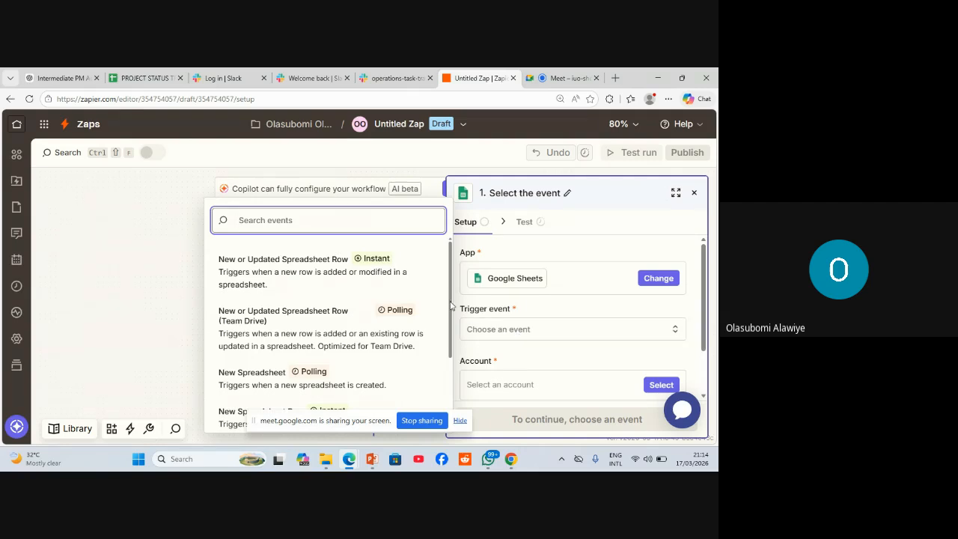
left_click(311, 276)
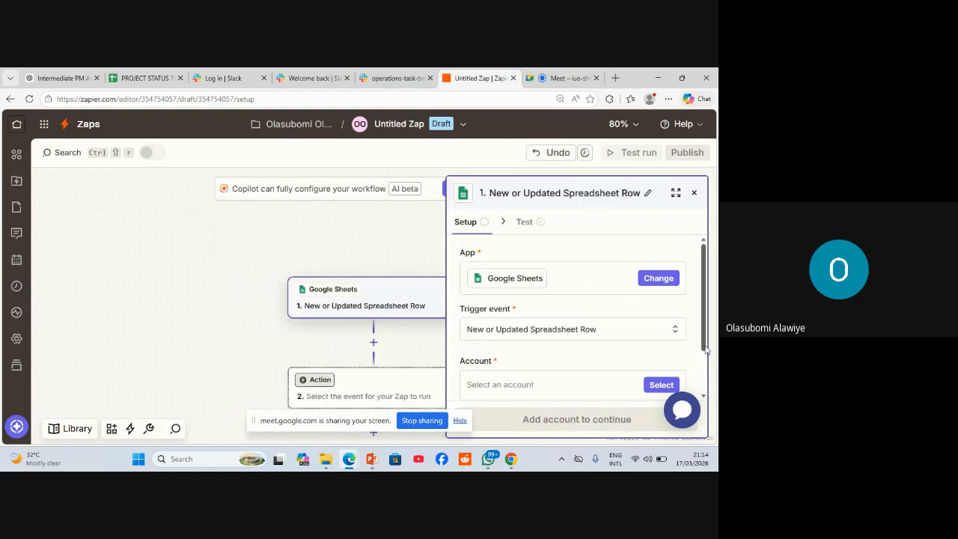
Choose the first listed Google account for the Google Sheets trigger and continue to its configuration.
scroll(573, 337, "down", 1)
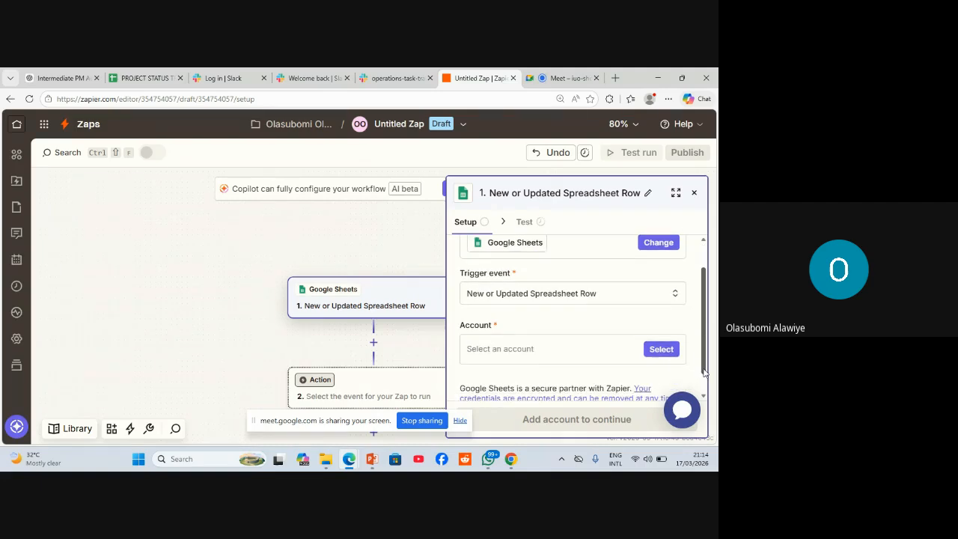
left_click(501, 350)
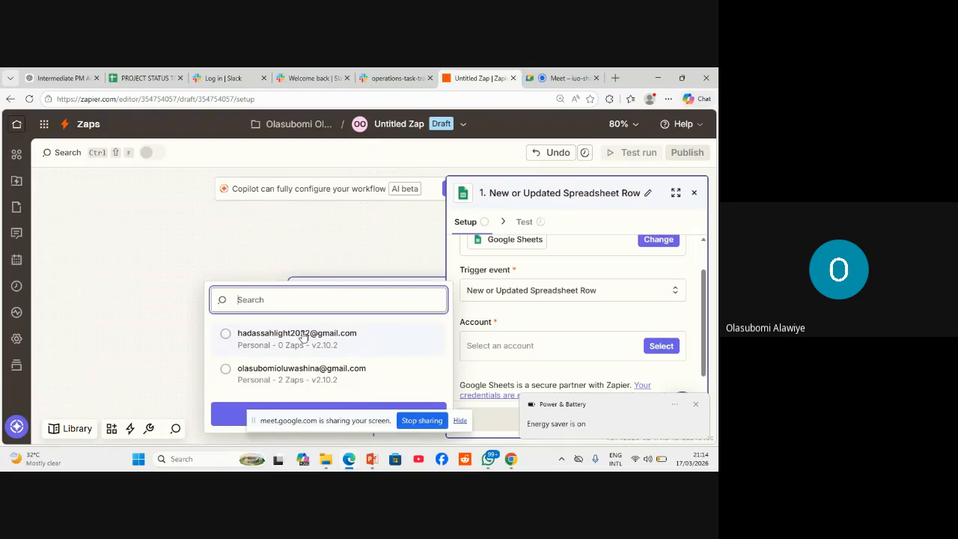
left_click(295, 342)
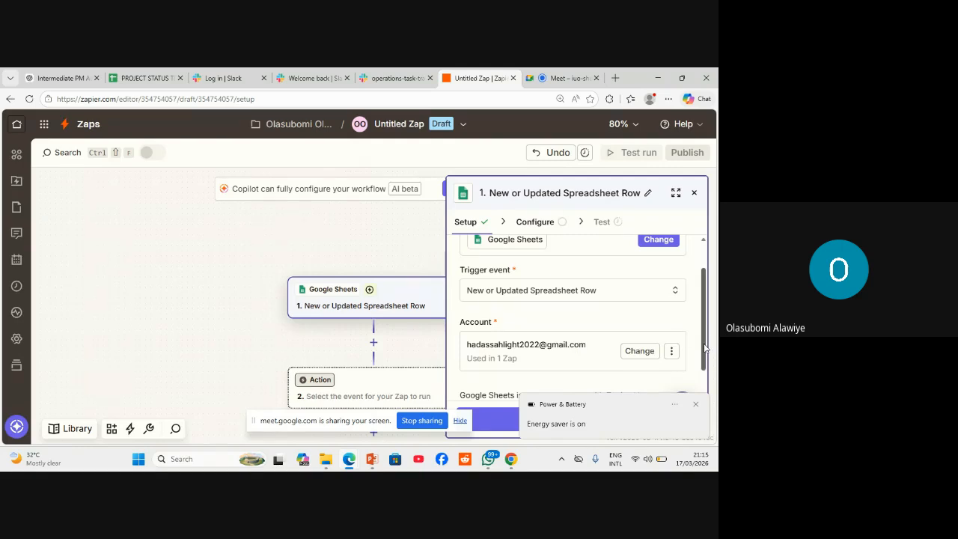
key("ctrl+minus")
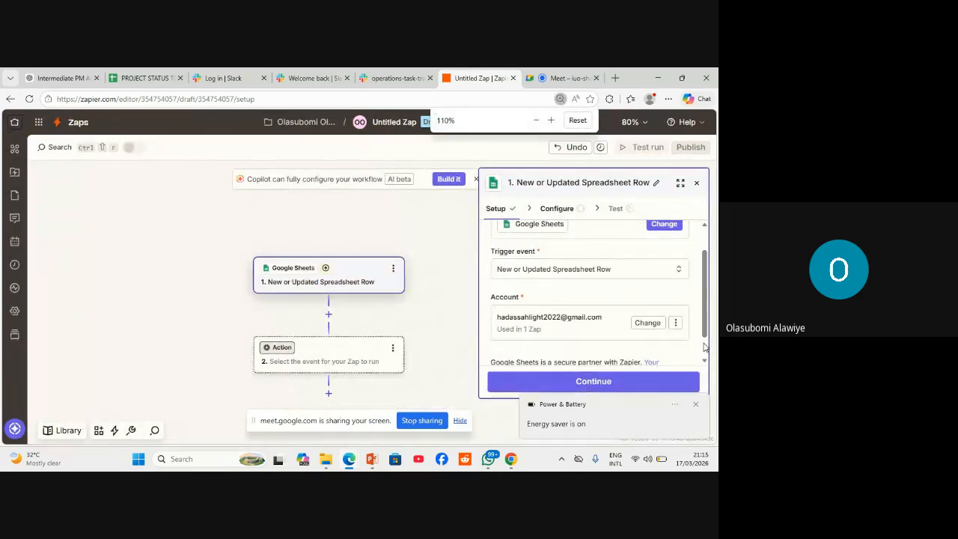
left_click(614, 382)
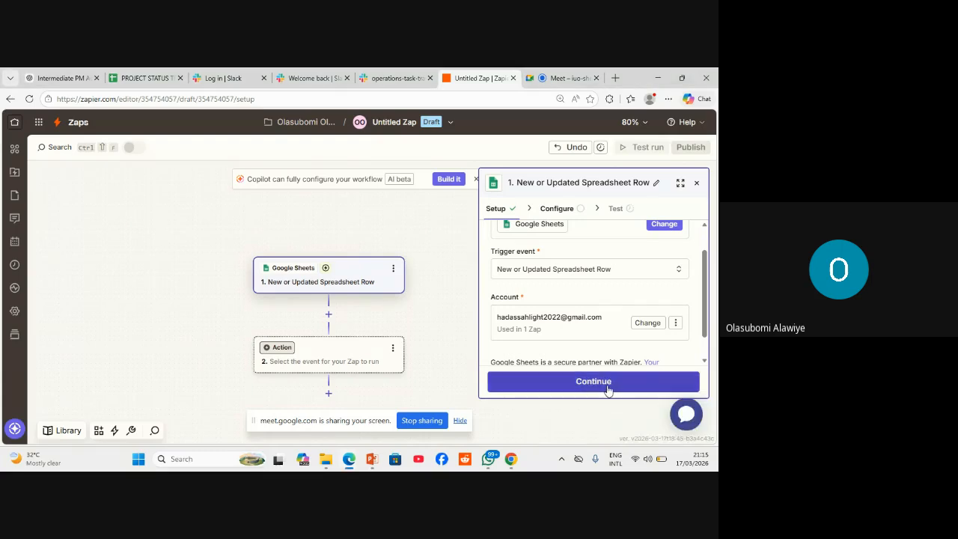
left_click(609, 386)
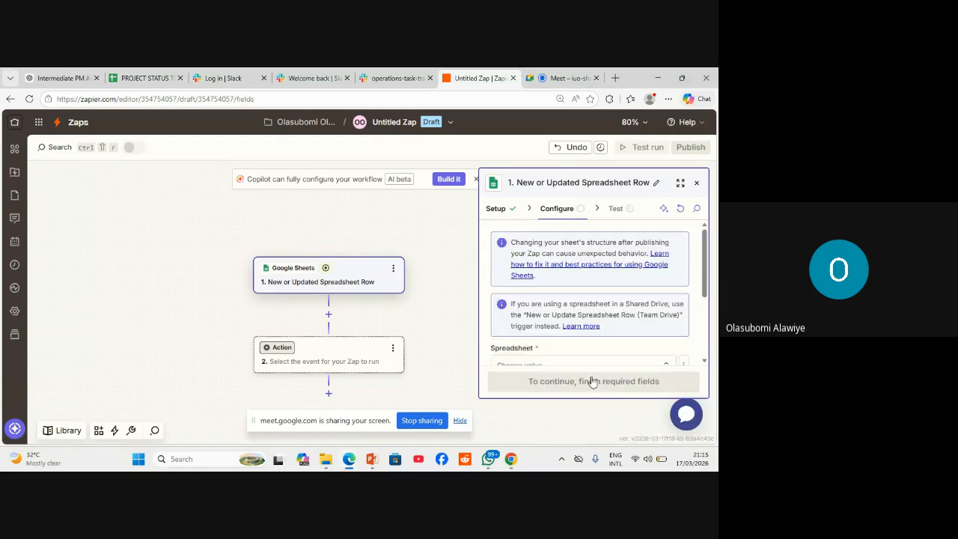
Examine the trigger's Spreadsheet and Worksheet fields, and return to its setup to check the connected Google account's options.
left_click(705, 364)
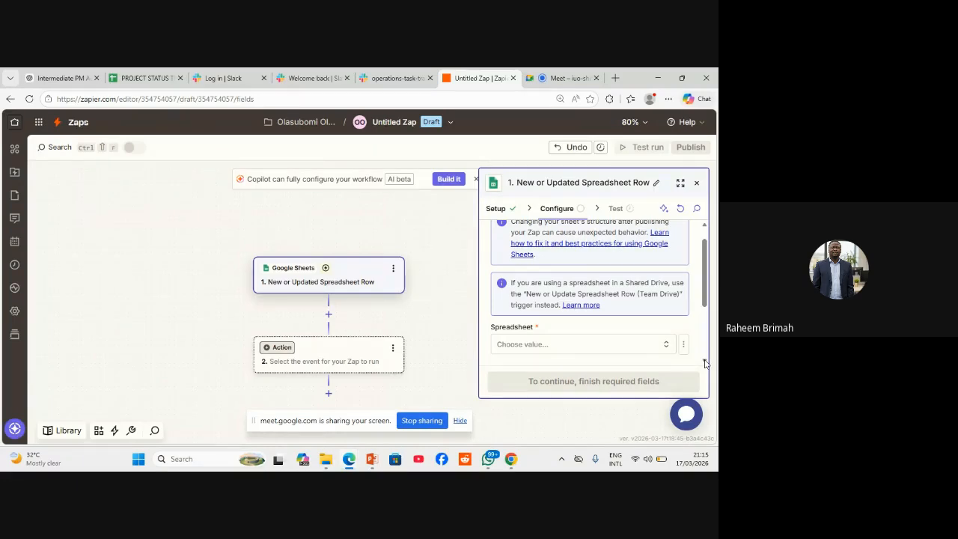
left_click(704, 363)
left_click(705, 363)
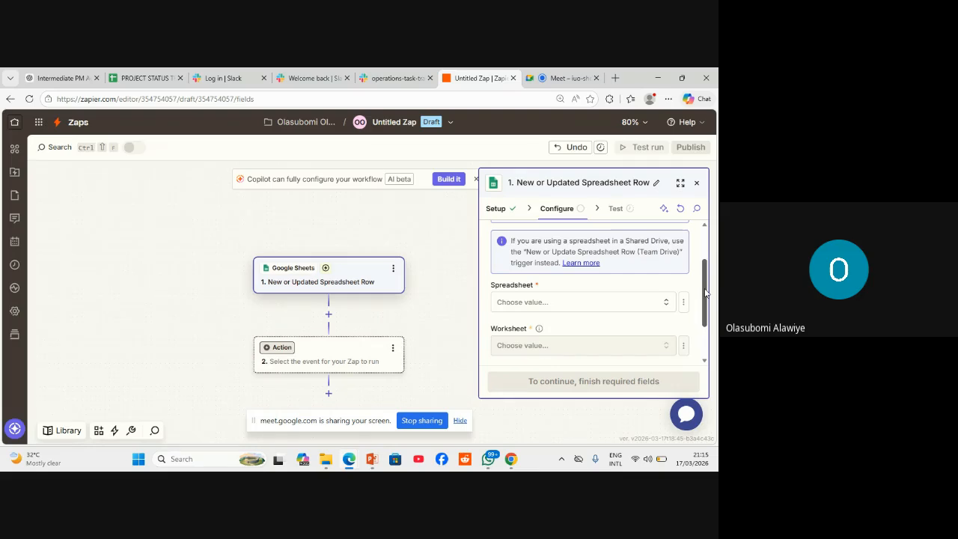
scroll(706, 292, "up", 1)
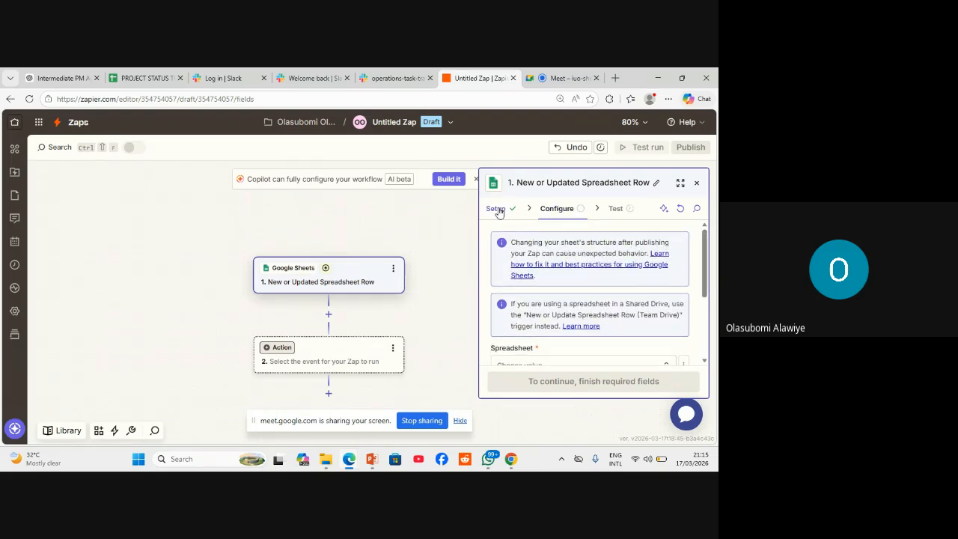
left_click(497, 210)
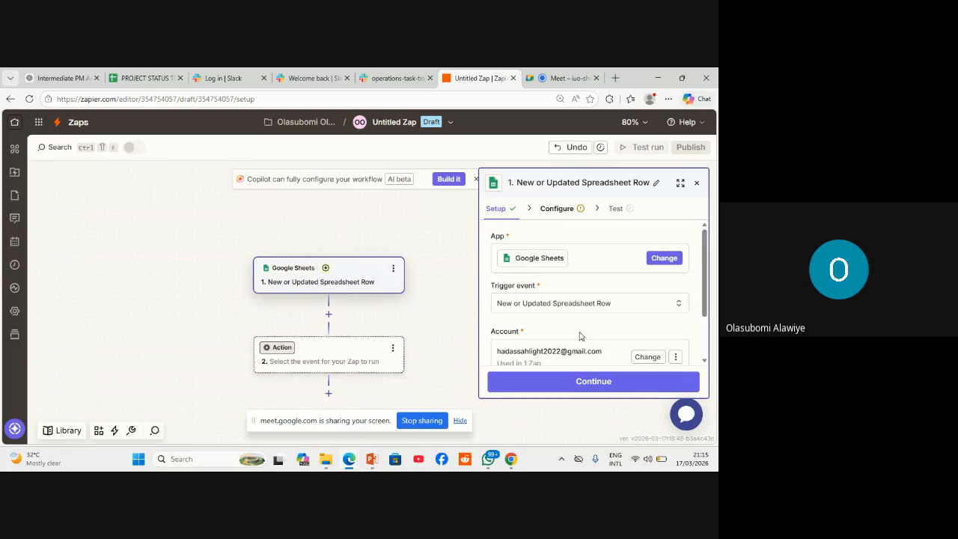
scroll(707, 361, "down", 2)
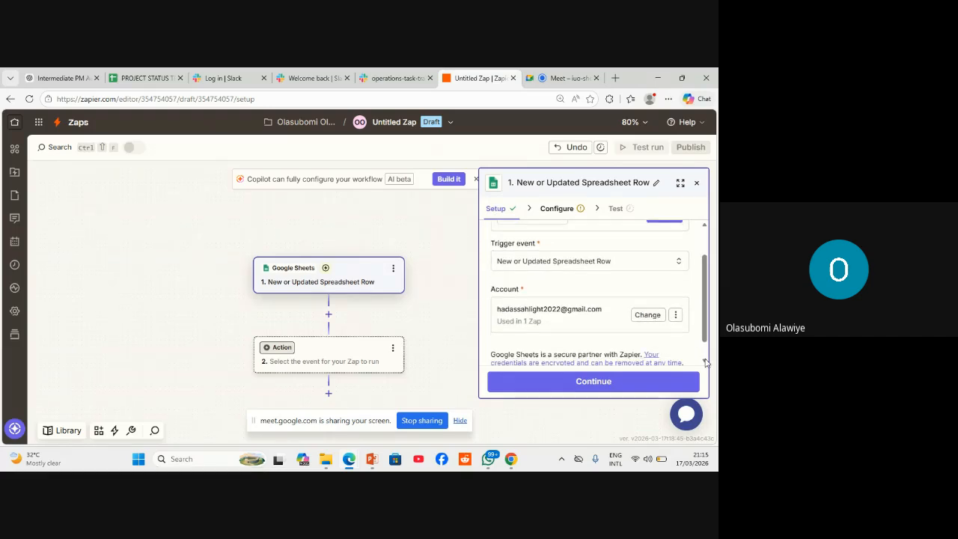
left_click(675, 316)
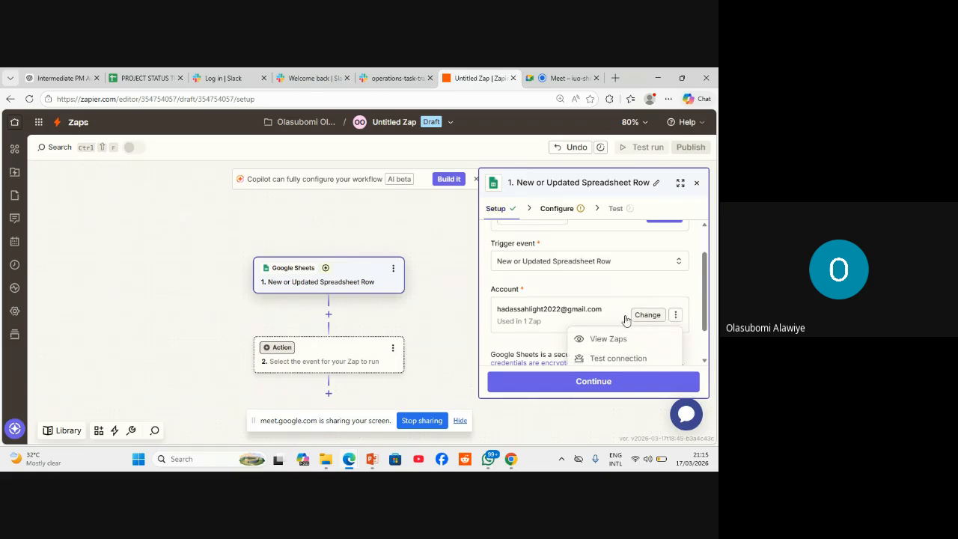
left_click(558, 323)
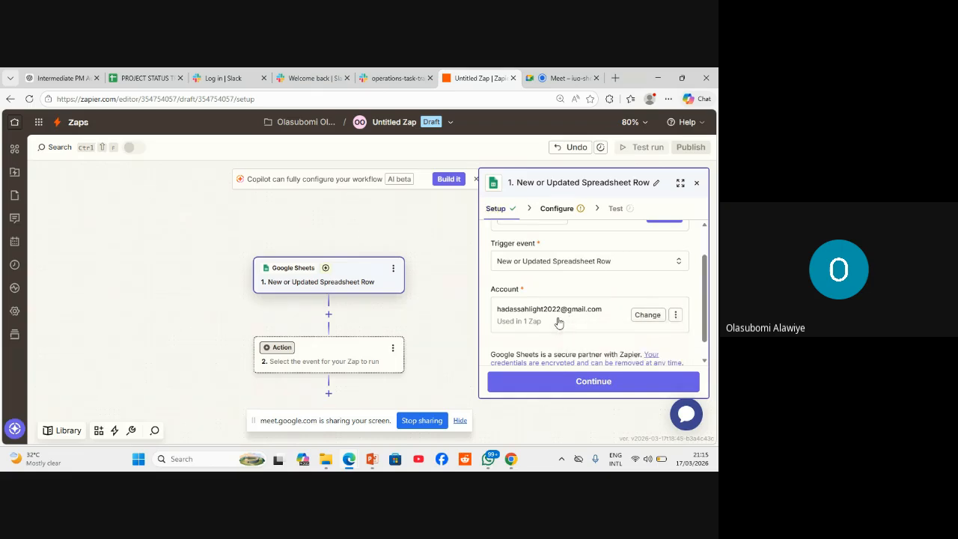
Review the Google accounts available for the Google Sheets trigger.
left_click(558, 323)
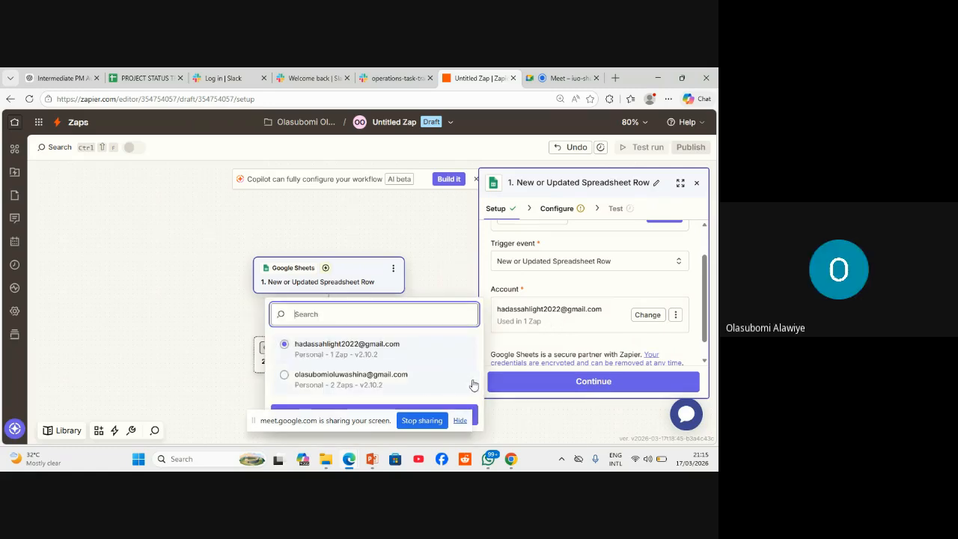
left_click(704, 362)
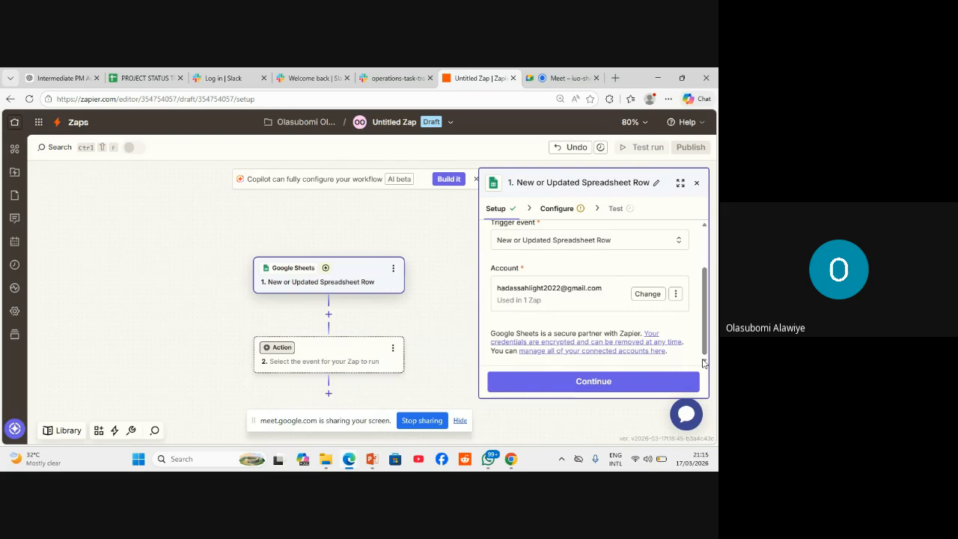
left_click(552, 303)
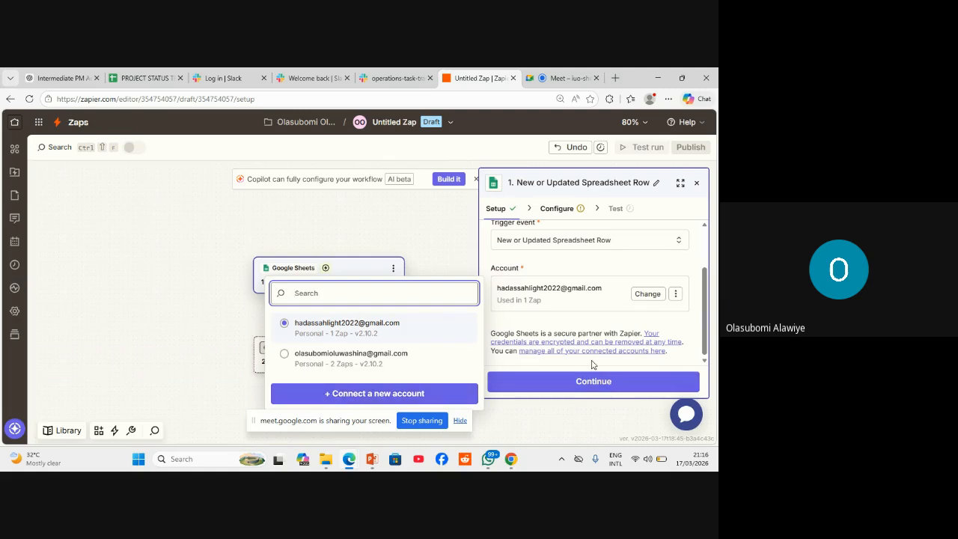
left_click(705, 364)
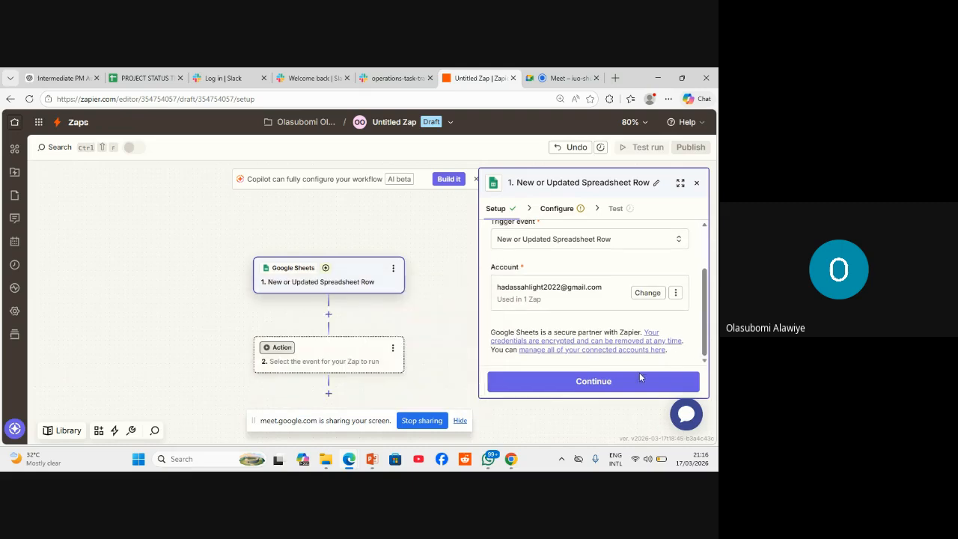
Check the spreadsheets offered under the current Google account against the PROJECT STATUS TRACKER sheet.
left_click(596, 387)
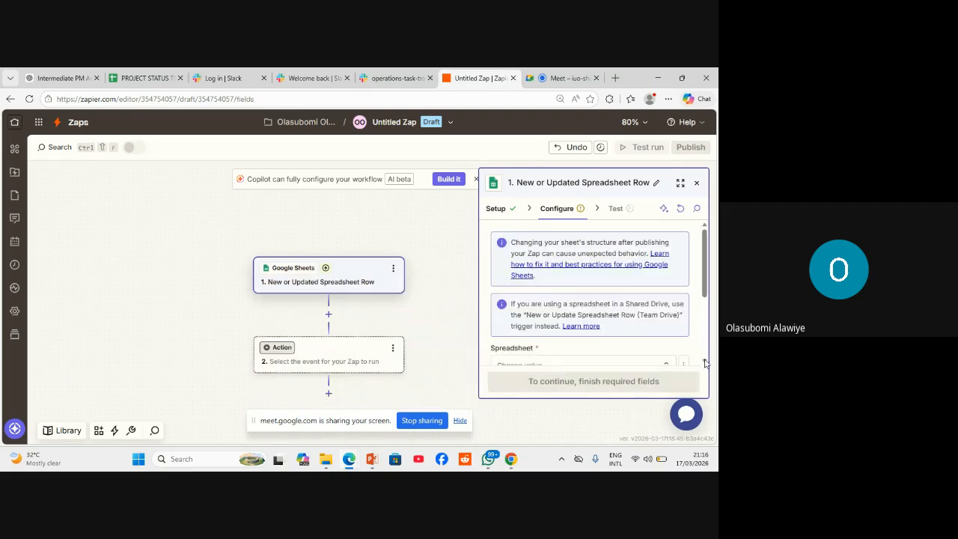
scroll(705, 363, "down", 2)
left_click(583, 311)
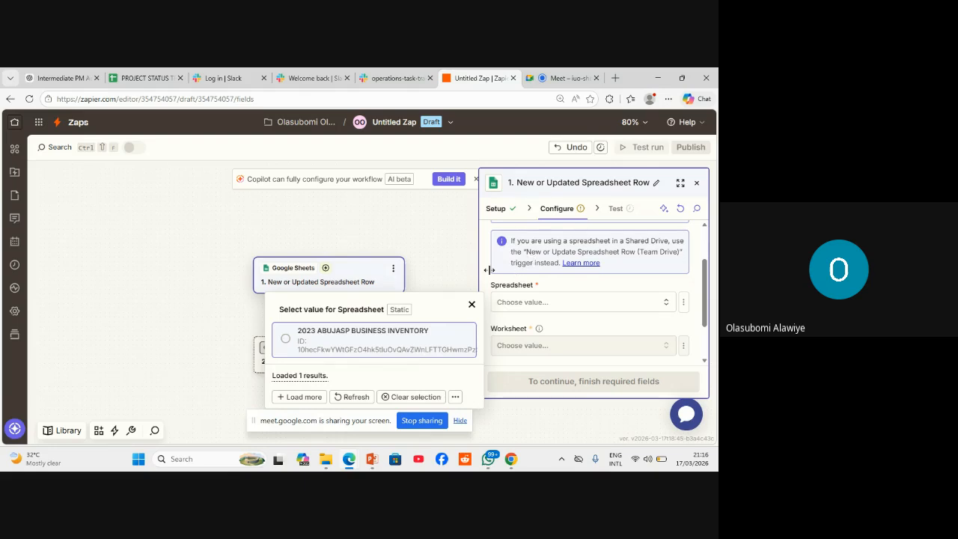
left_click(135, 80)
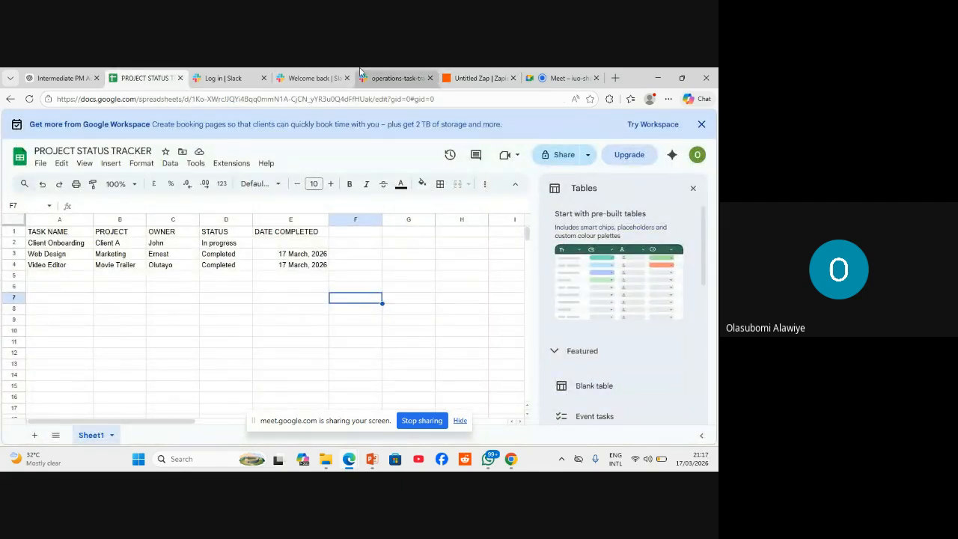
left_click(469, 80)
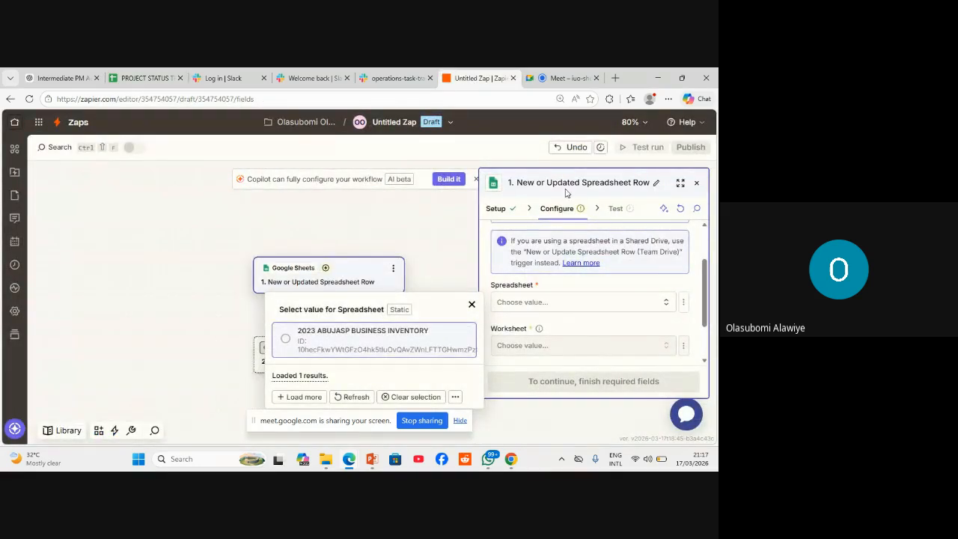
Change the trigger's connected account to the second listed Google account and continue to its configuration.
left_click(494, 209)
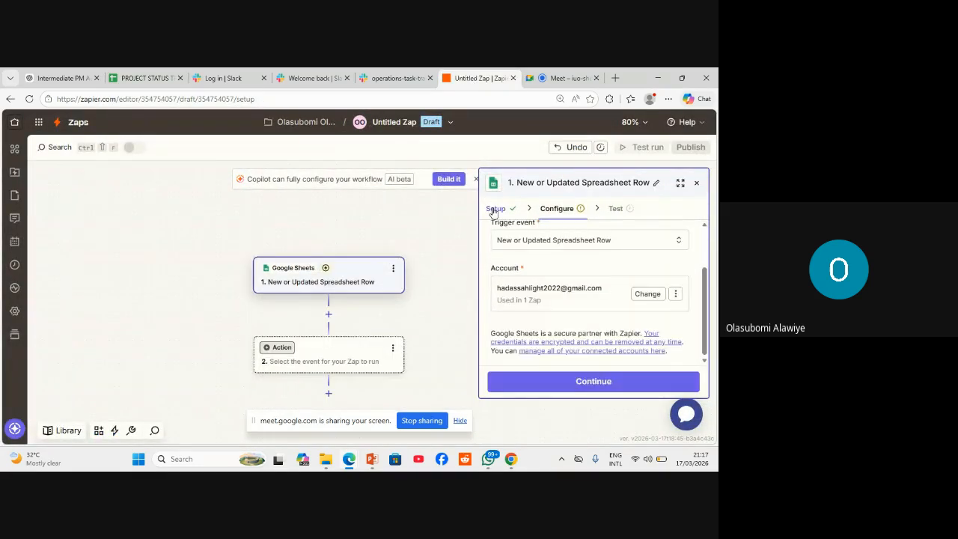
left_click(551, 303)
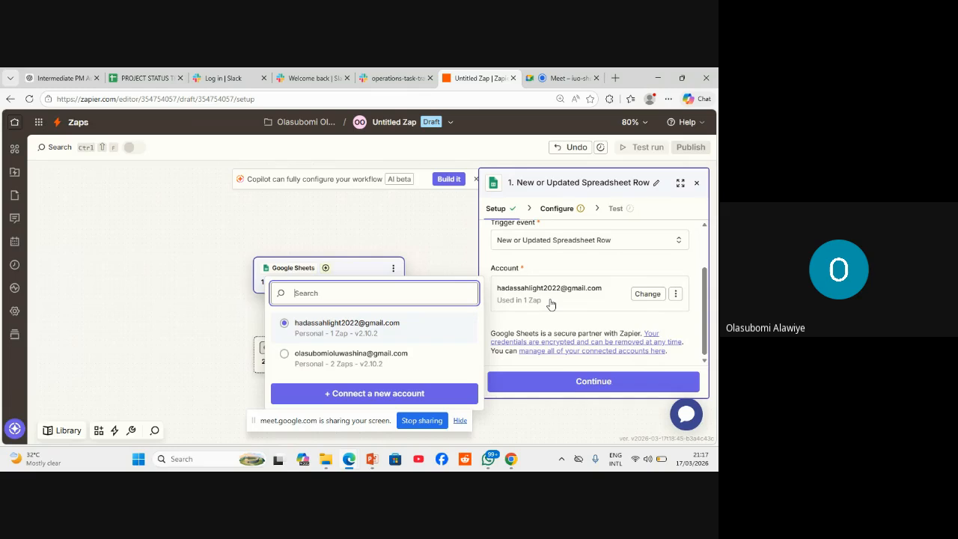
left_click(368, 363)
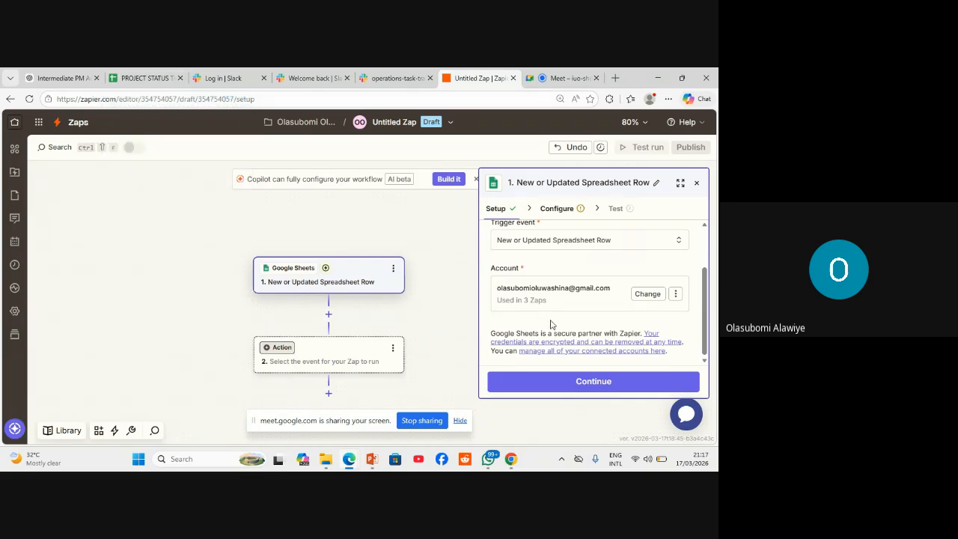
left_click(592, 382)
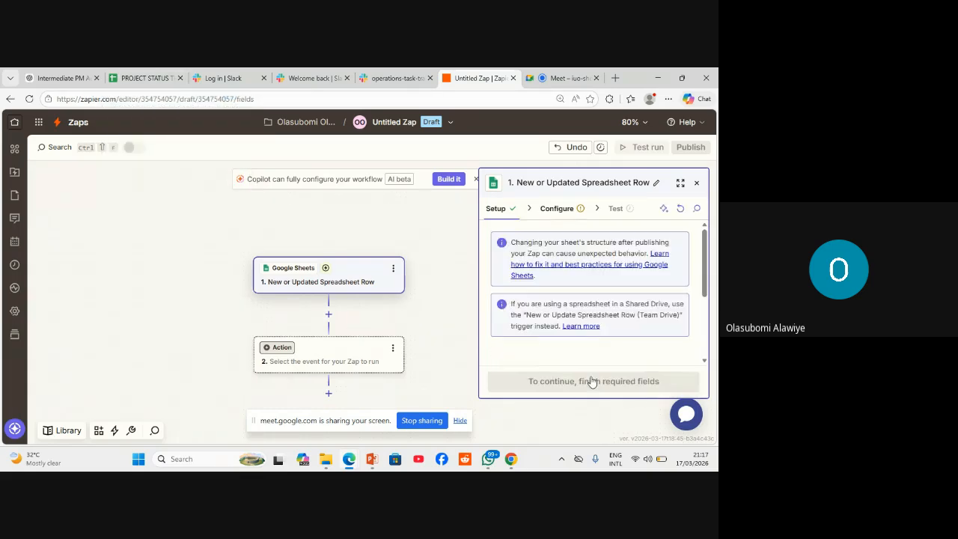
Set the trigger's spreadsheet to PROJECT STATUS TRACKER.
scroll(578, 307, "down", 1)
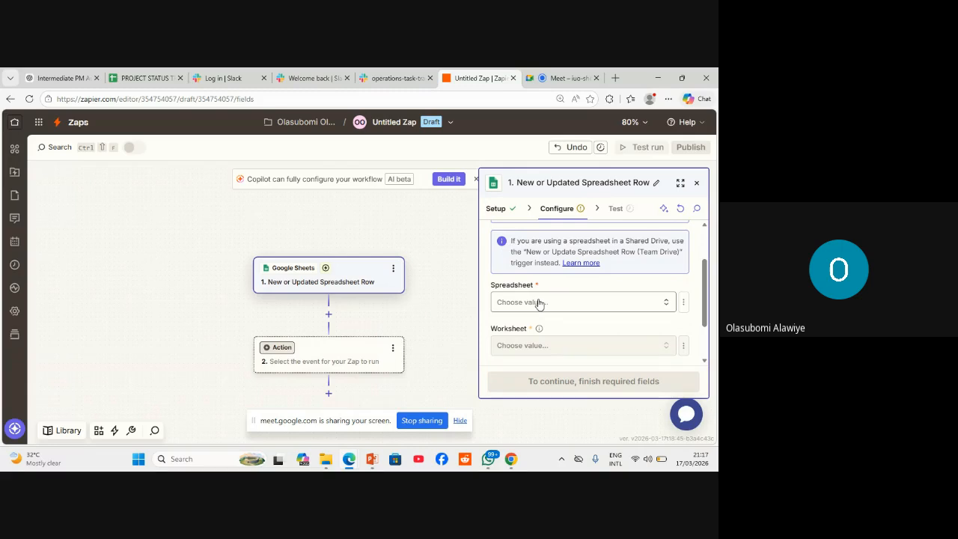
left_click(538, 303)
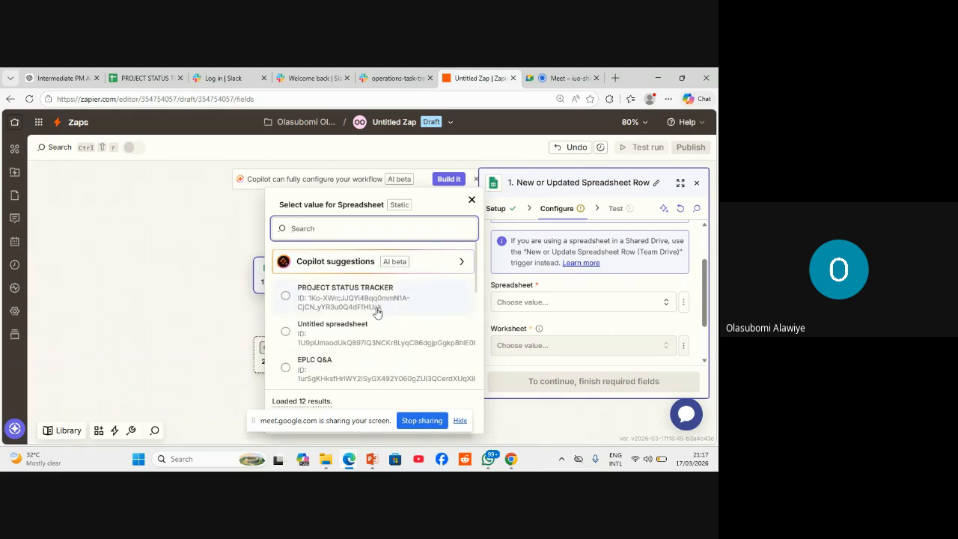
left_click(305, 301)
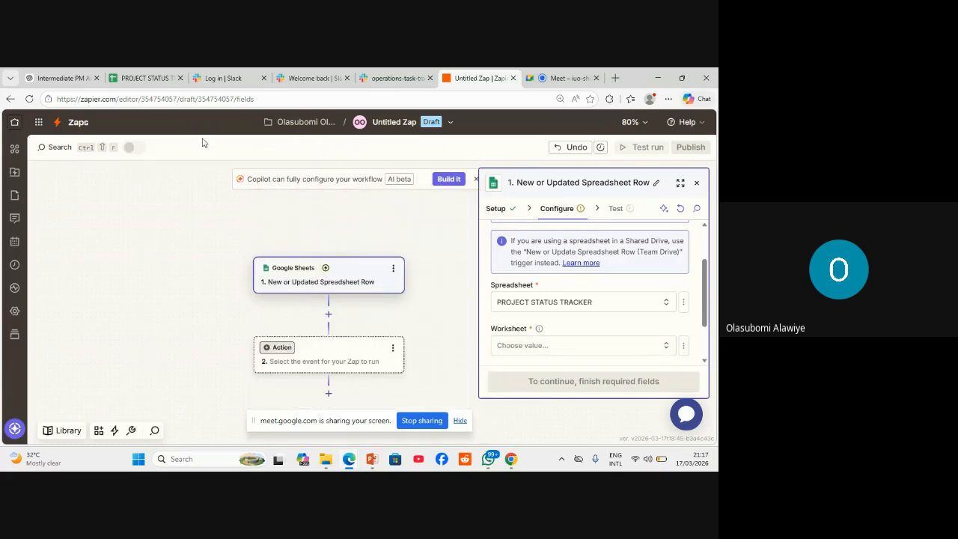
Check the worksheet name in the tracker, set the trigger's worksheet to Sheet1, and continue to the trigger test.
left_click(168, 85)
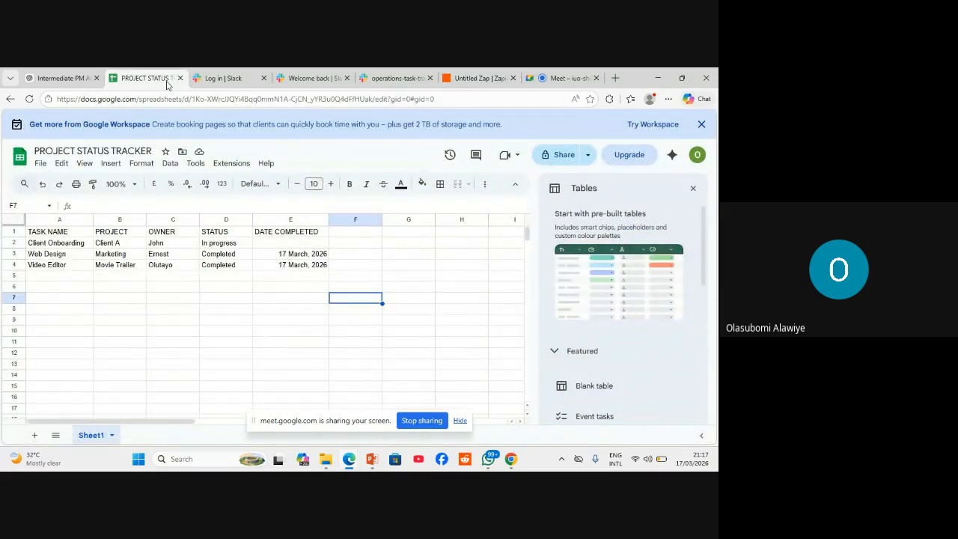
left_click(480, 77)
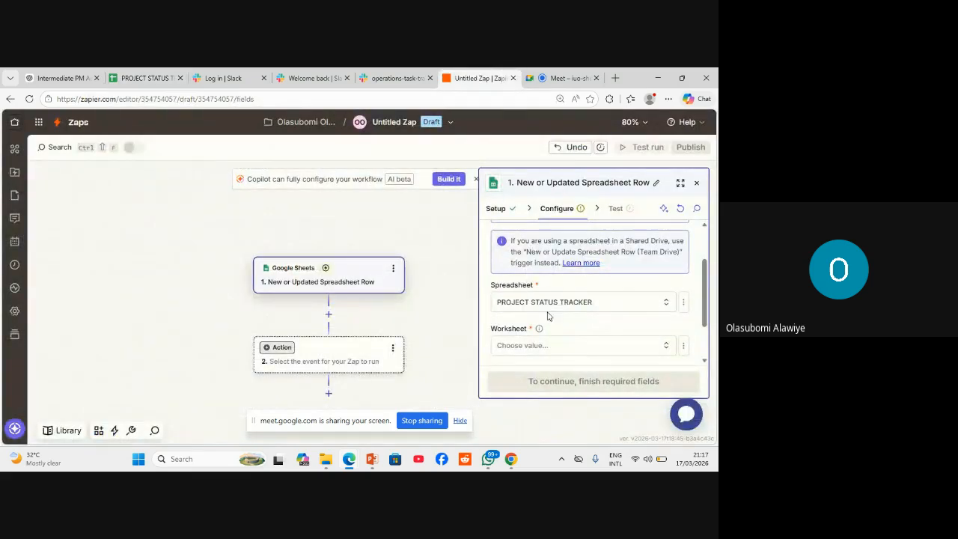
left_click(533, 347)
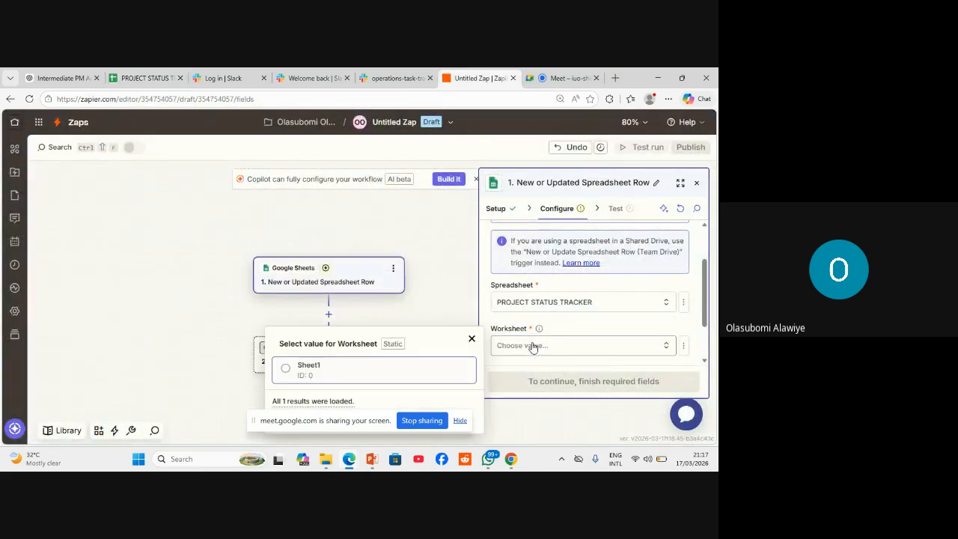
left_click(360, 377)
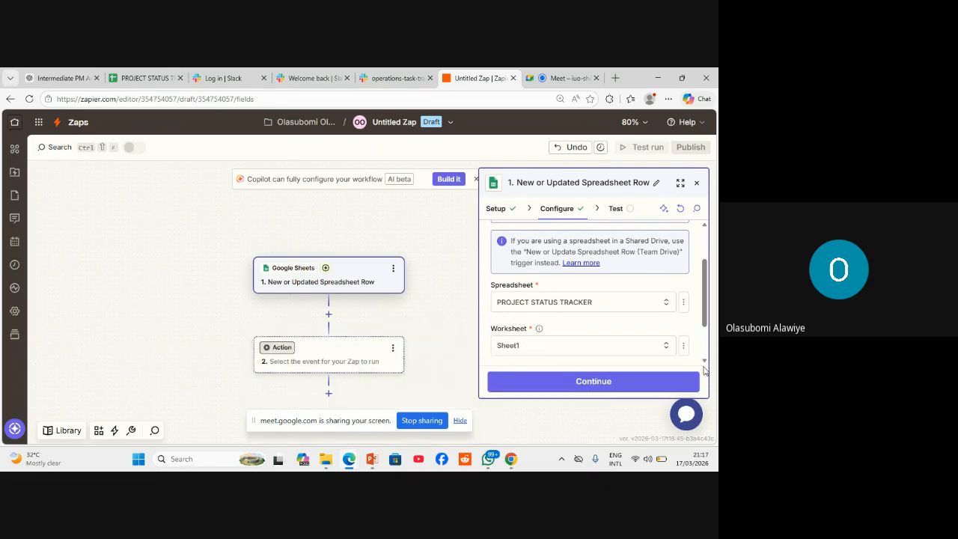
scroll(705, 364, "down", 2)
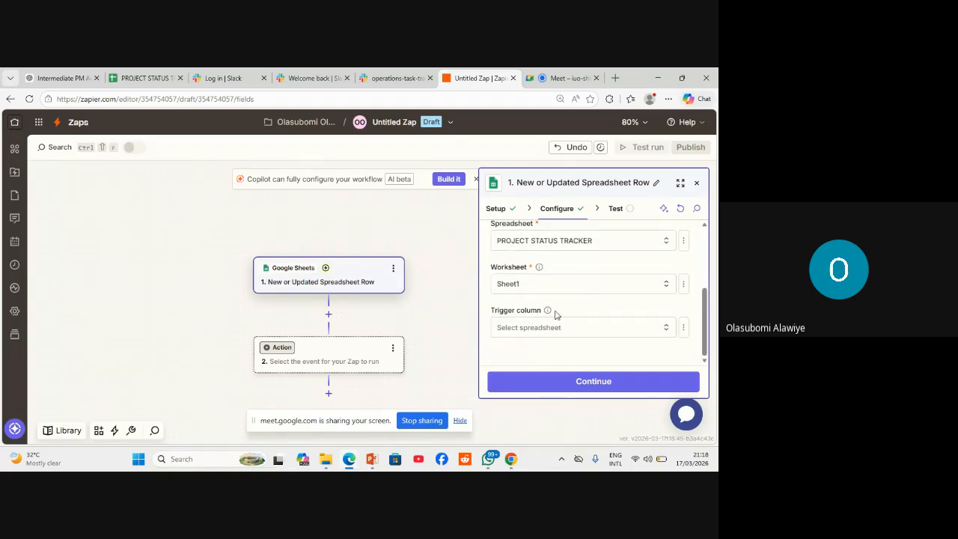
left_click(579, 382)
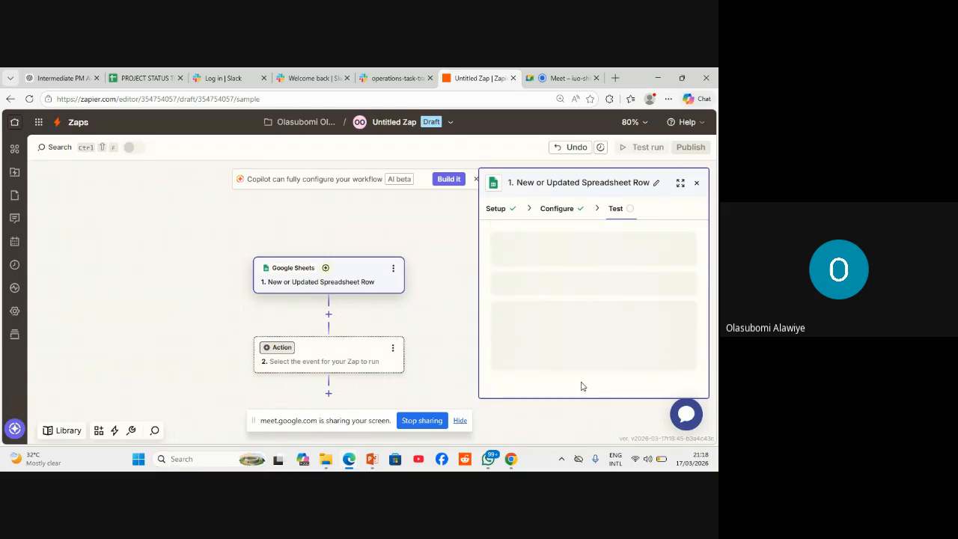
left_click(581, 383)
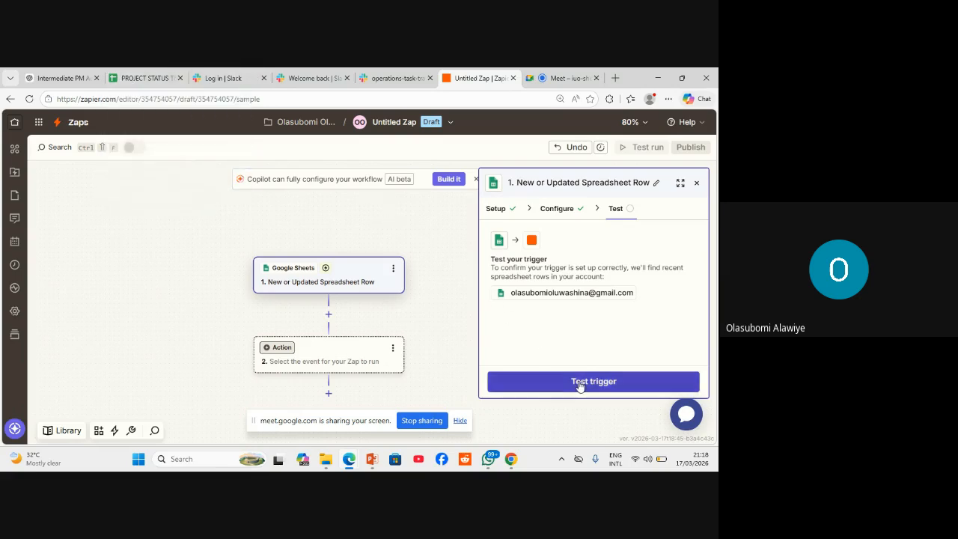
In row 5 of the Google Sheets tracker, enter the task Video Editor, the project Movie Trailer and the owner's name.
left_click(136, 77)
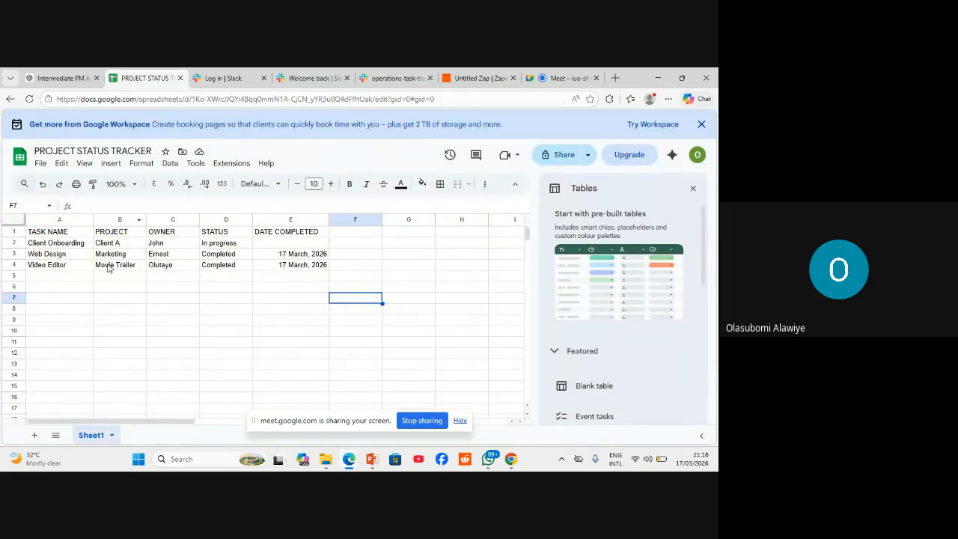
left_click(39, 279)
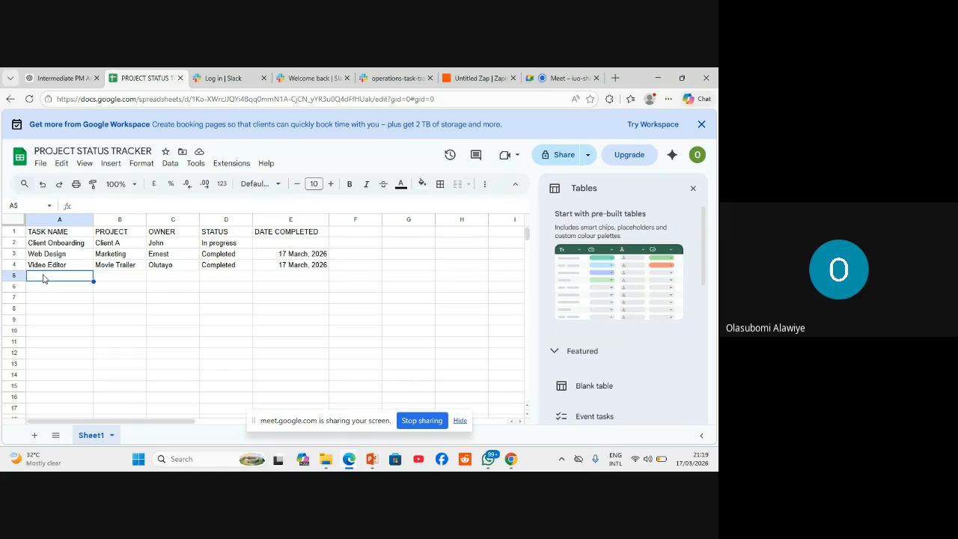
type("Vide")
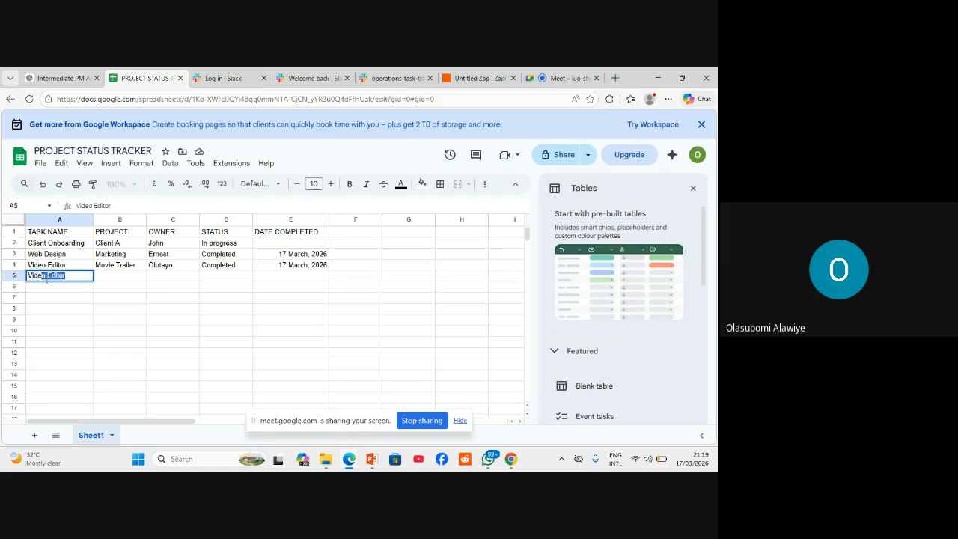
left_click(120, 278)
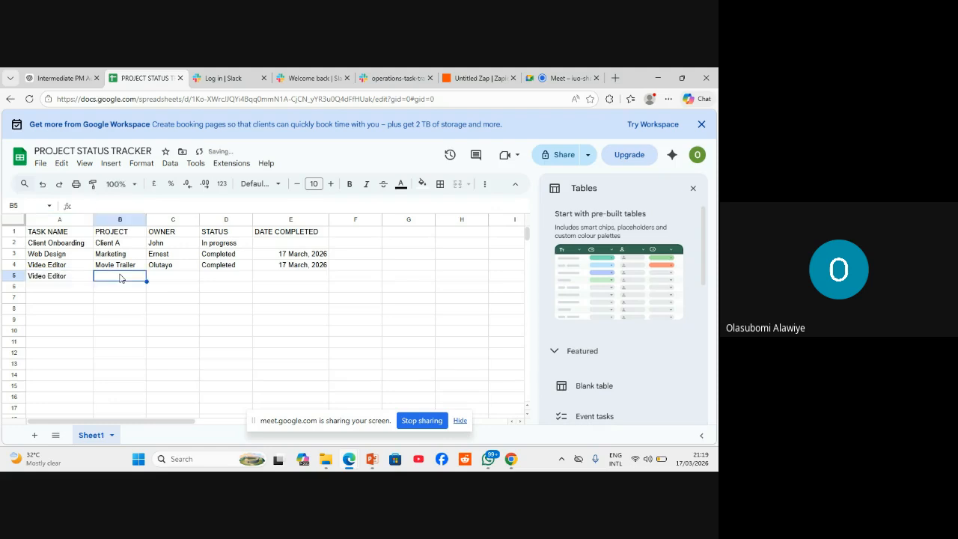
type("M")
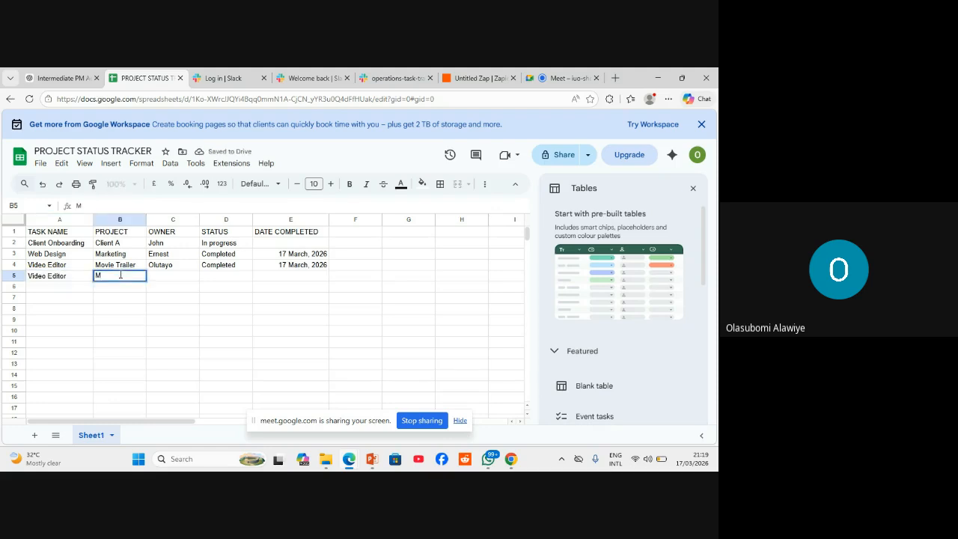
type("ov")
left_click(155, 278)
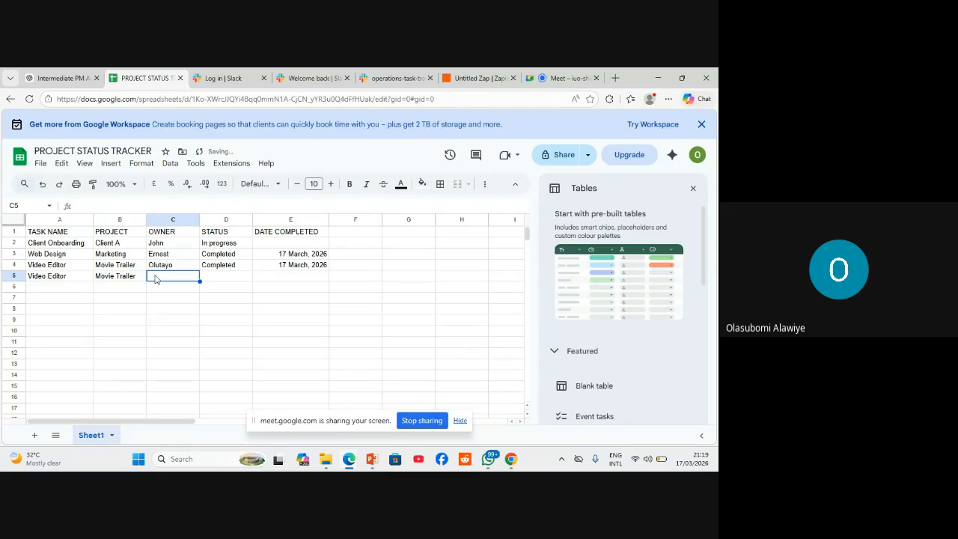
type("Rahe")
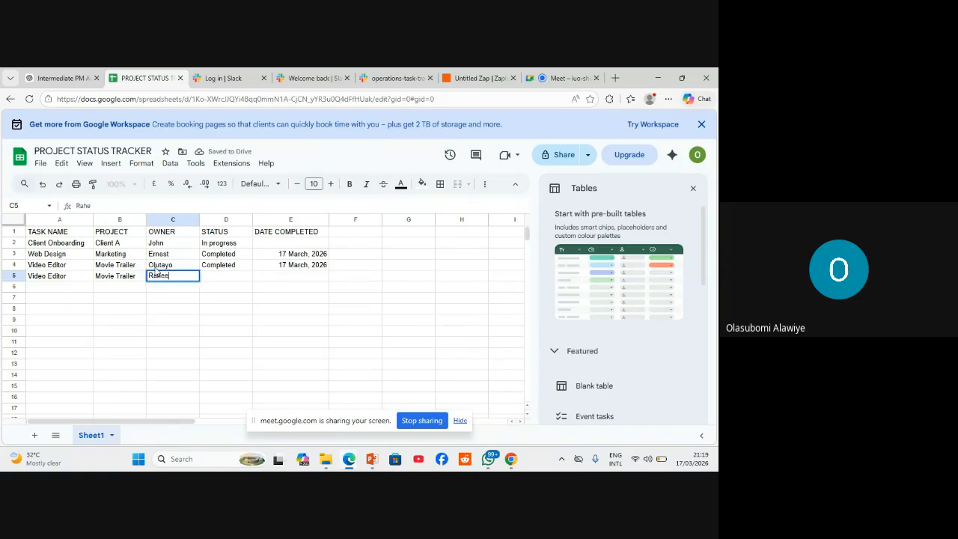
type("em")
Complete row 5 of the tracker with the status Completed and the completion date 17 March, 2026.
left_click(217, 279)
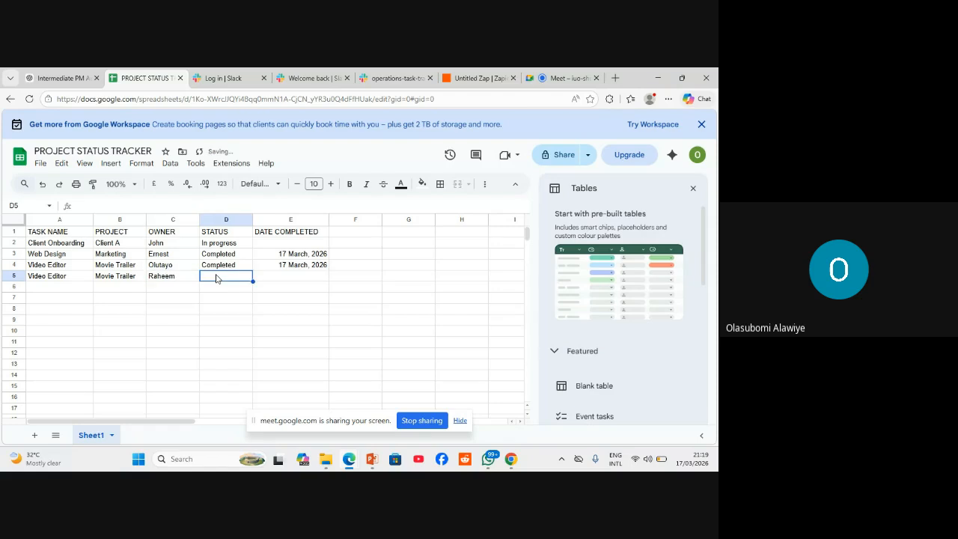
type("Comple")
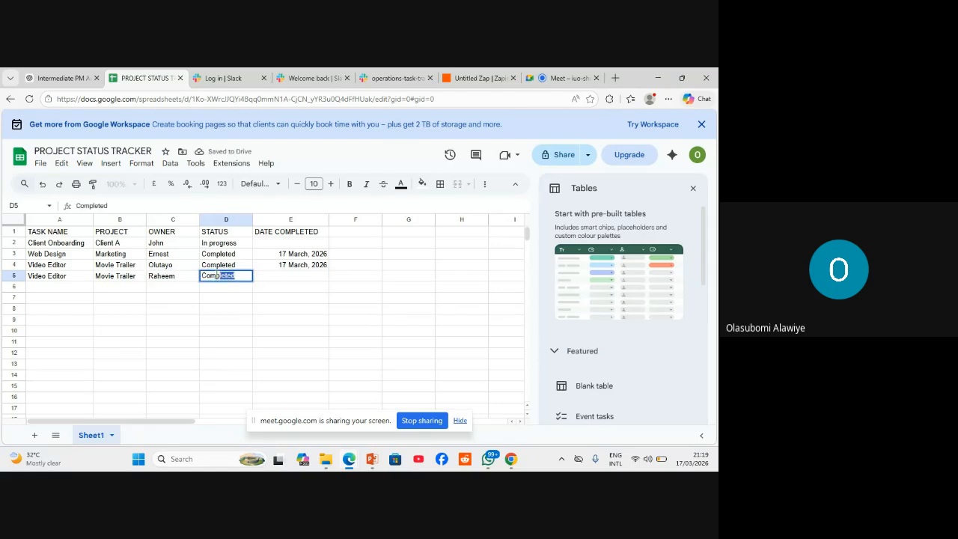
type("ted")
left_click(300, 278)
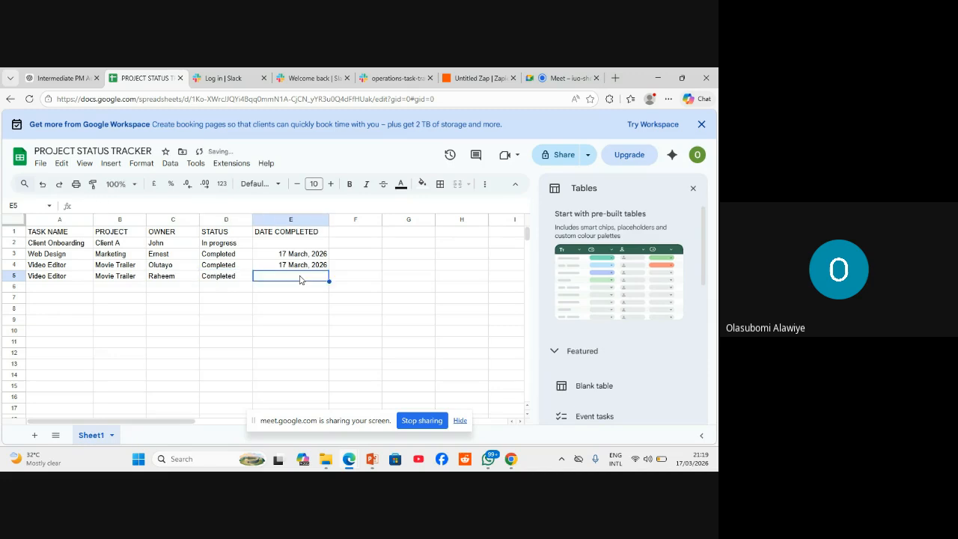
type("17")
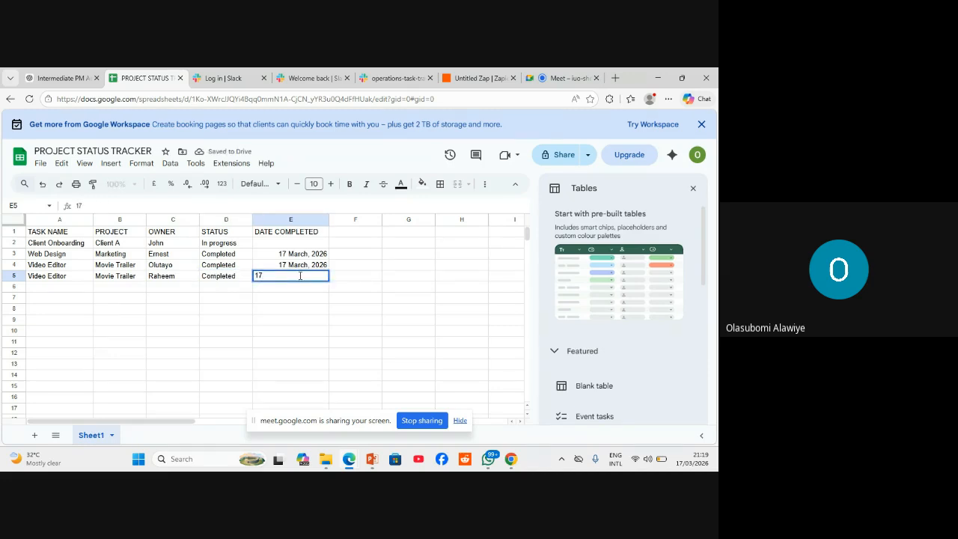
type(" m")
key("BackSpace")
type("March, ")
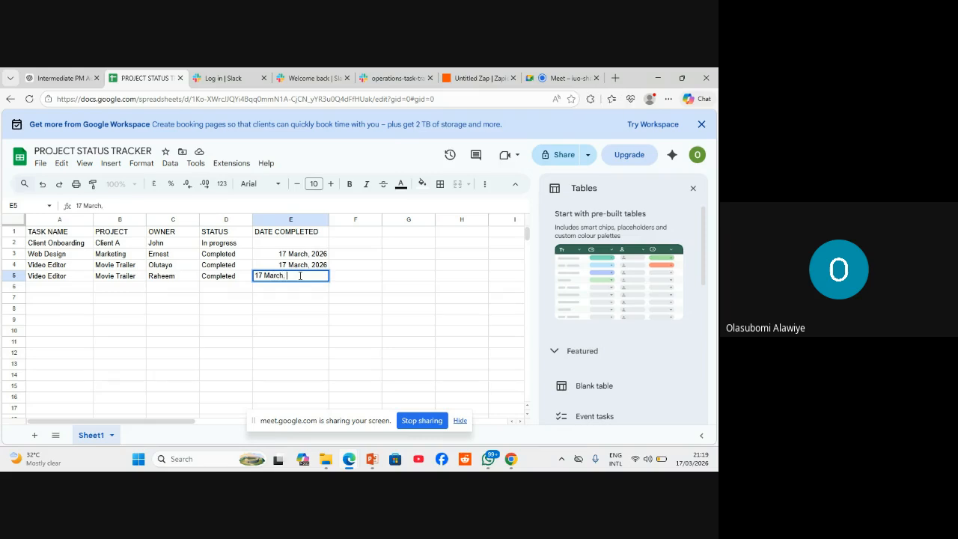
type("2026")
left_click(396, 289)
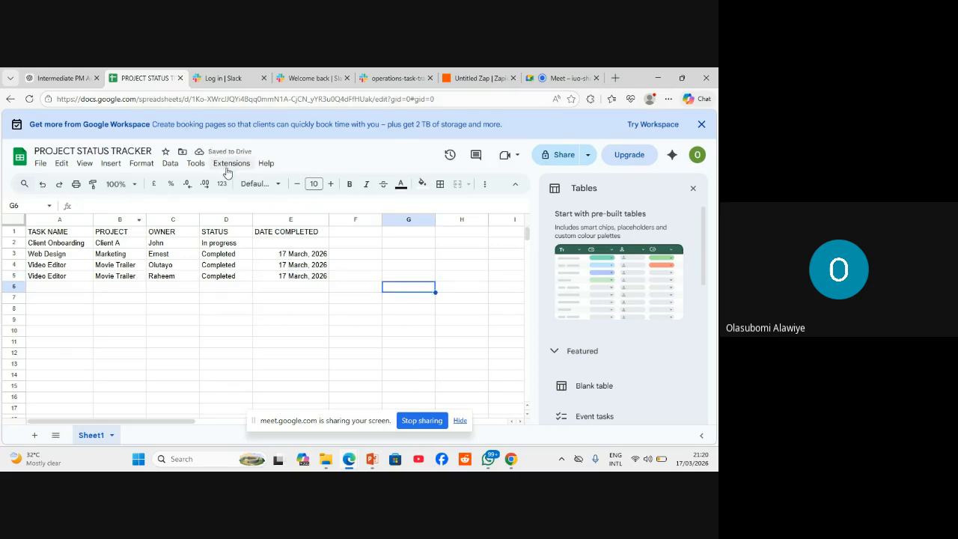
Run the Google Sheets trigger test in Zapier and compare the found records with the rows in the tracker sheet.
left_click(477, 78)
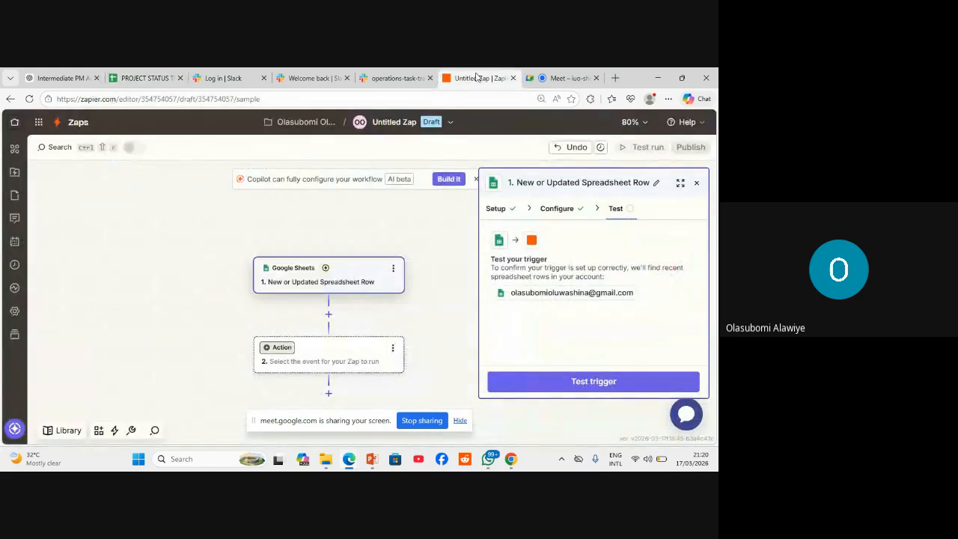
left_click(587, 383)
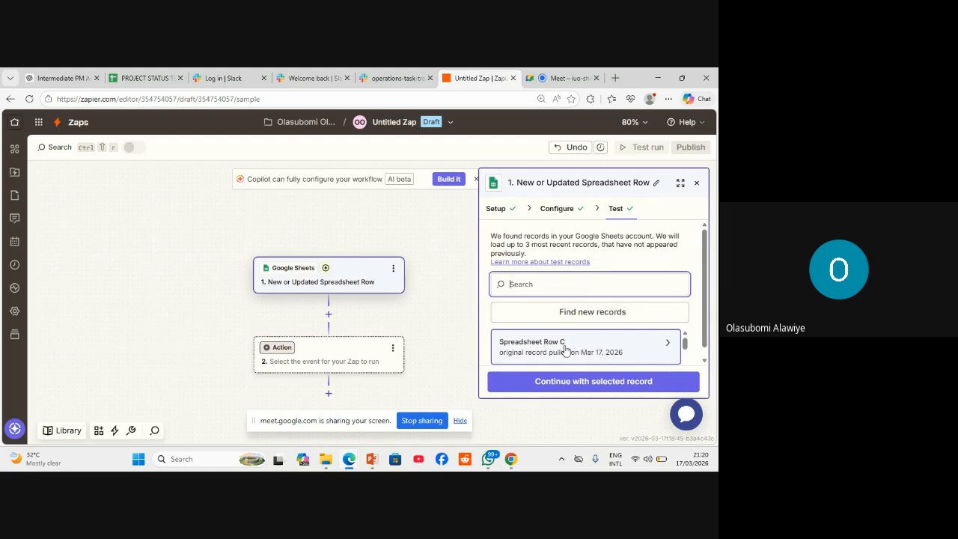
left_click(161, 78)
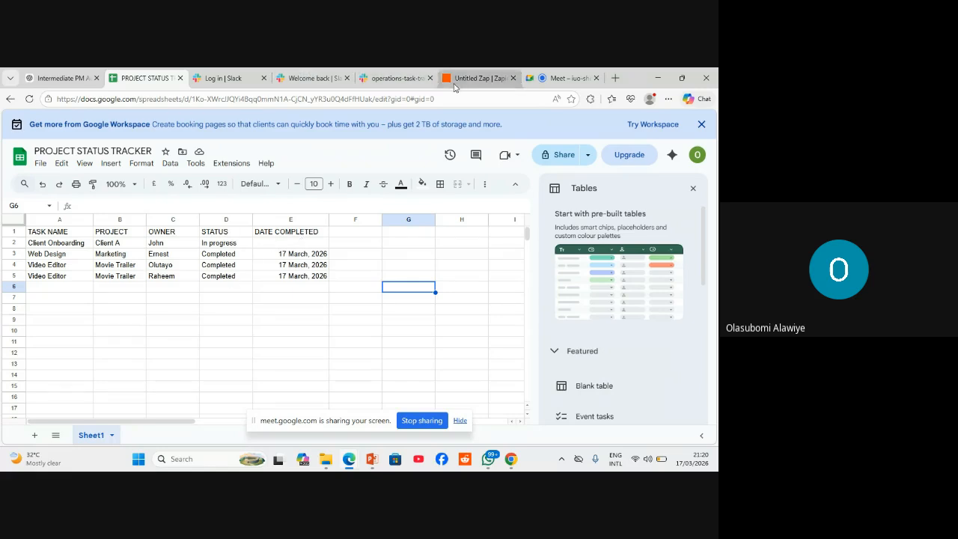
left_click(480, 78)
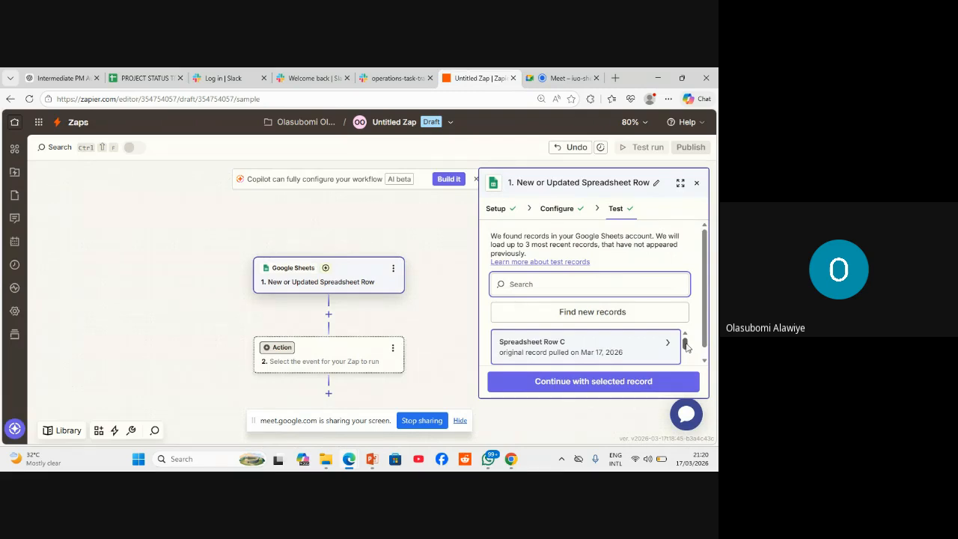
Inspect the Spreadsheet Row C record's data and continue with it as the trigger's test record.
mouse_move(685, 345)
left_mouse_down()
mouse_move(687, 363)
mouse_move(684, 344)
left_mouse_up()
mouse_move(684, 348)
left_mouse_down()
mouse_move(684, 371)
mouse_move(684, 345)
left_mouse_up()
mouse_move(685, 344)
left_mouse_down()
mouse_move(686, 356)
mouse_move(686, 343)
left_mouse_up()
left_click(559, 355)
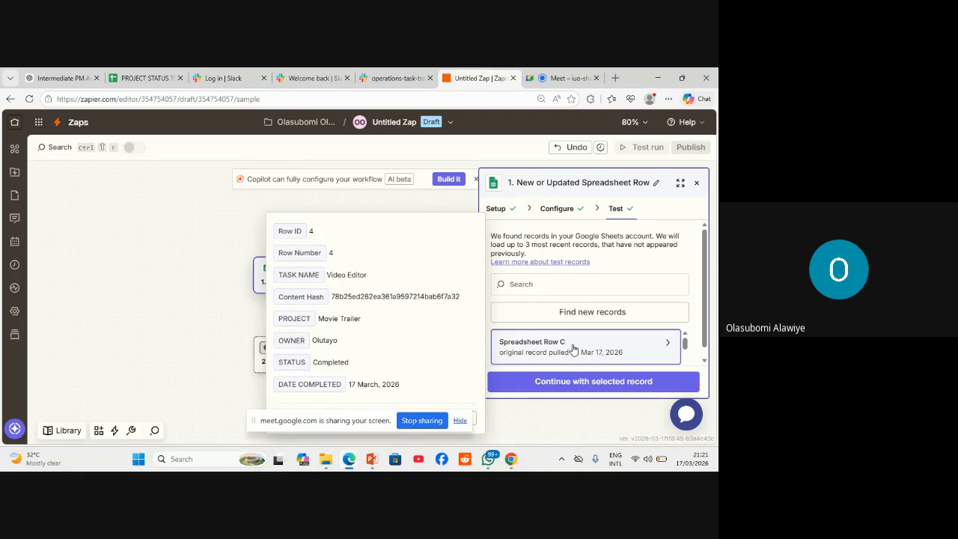
left_click(583, 383)
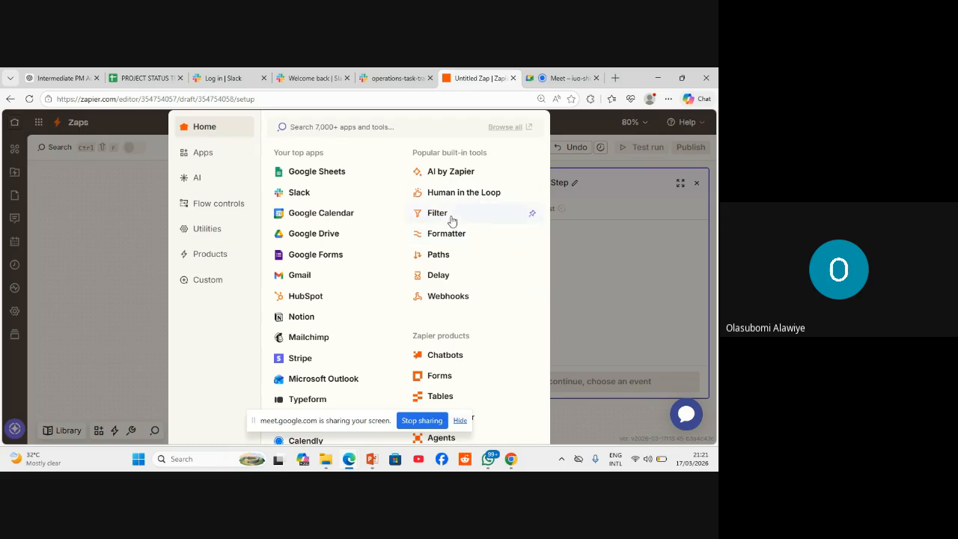
Check the Add Automation Filter slide in PowerPoint and set the Zap's STATUS filter rule to (Text) Exactly matches.
left_click(369, 462)
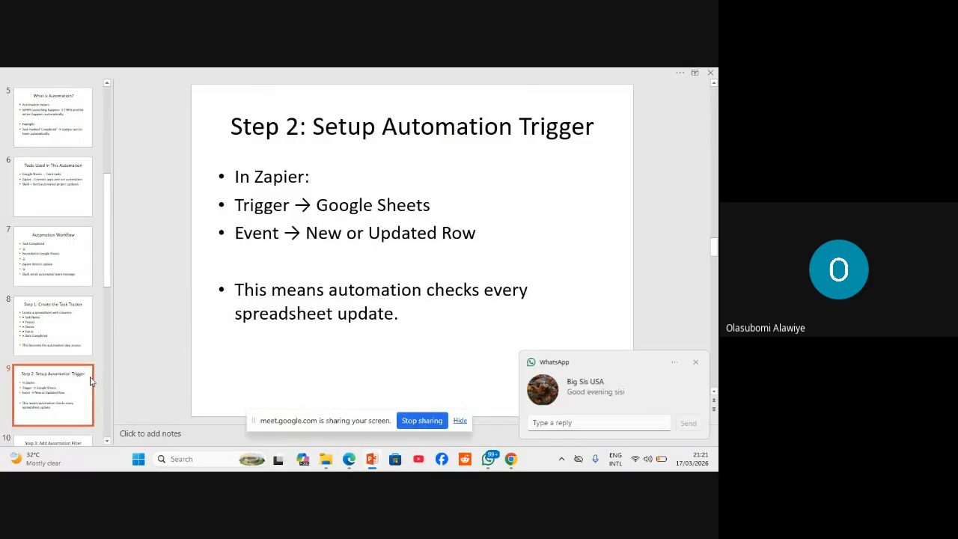
key("Down")
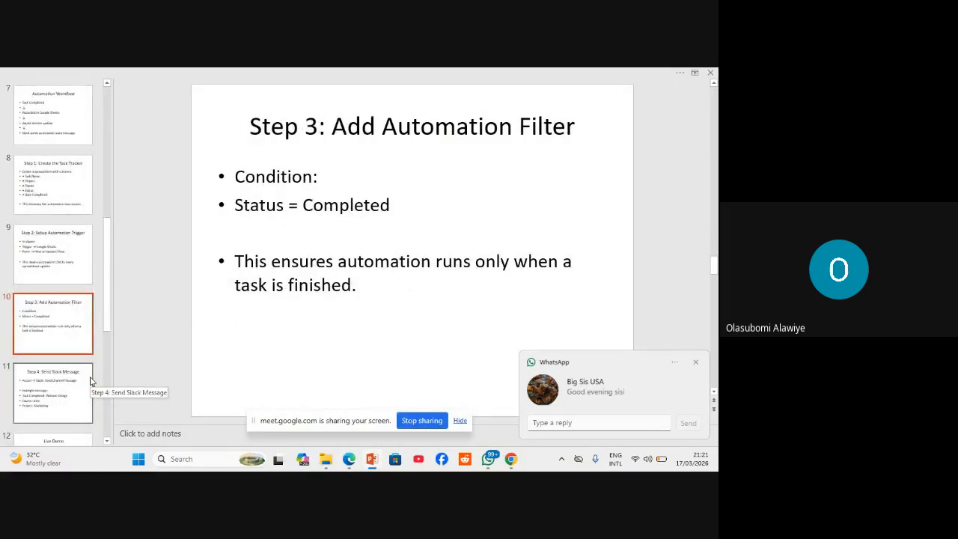
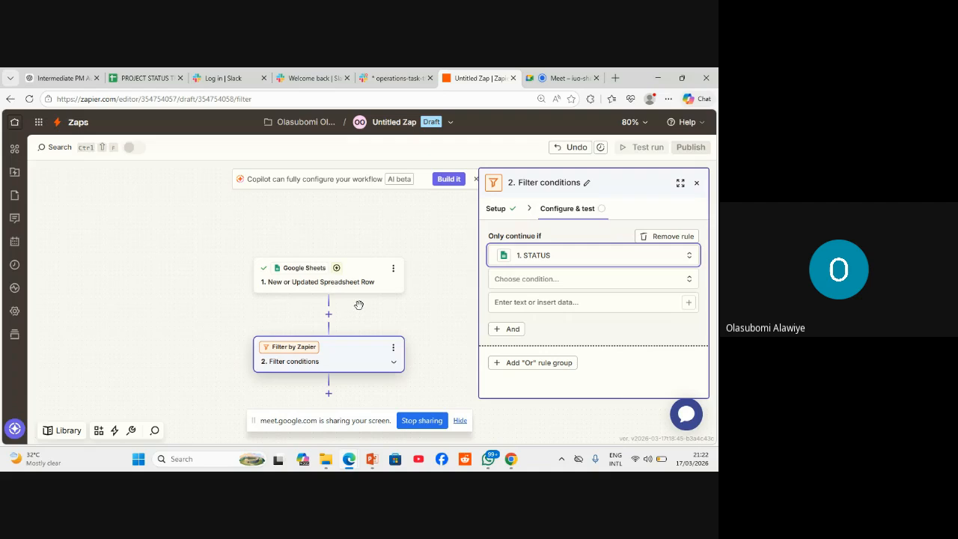
left_click(602, 277)
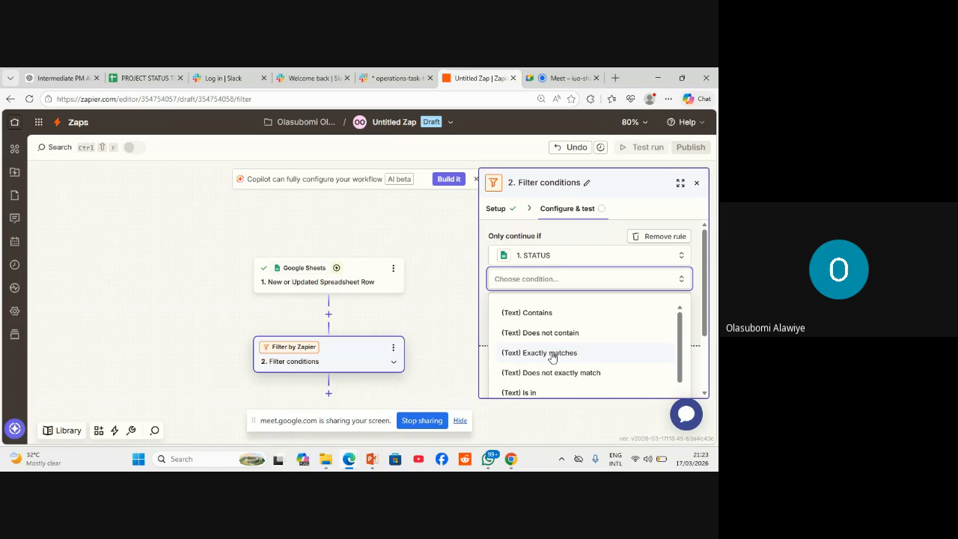
left_click(553, 355)
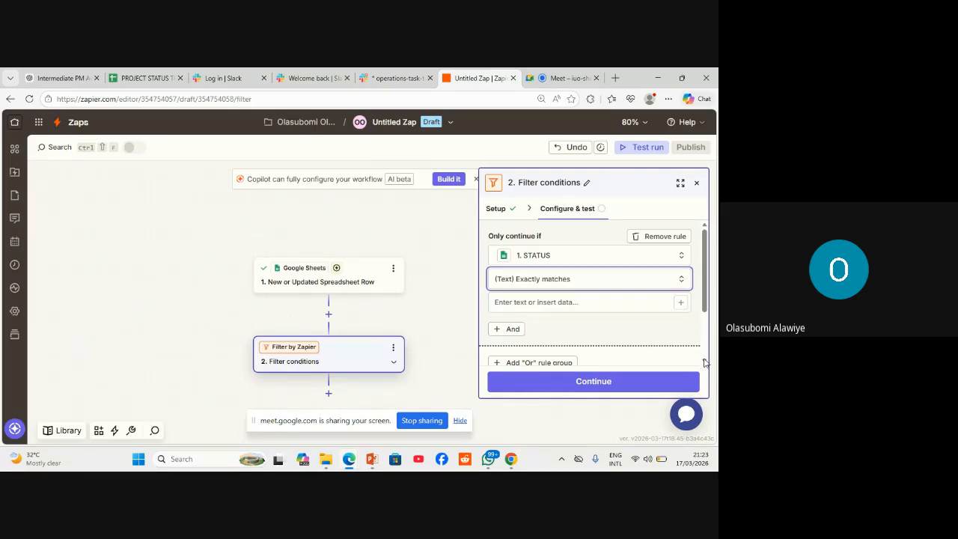
Test the filter conditions against the trigger record, review the test result, and continue to the next action.
scroll(705, 363, "down", 2)
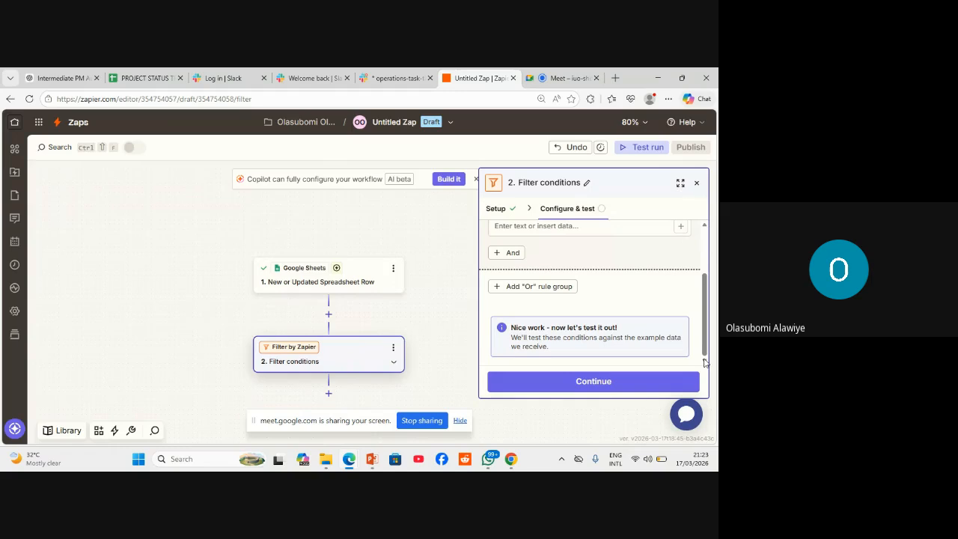
left_click(604, 388)
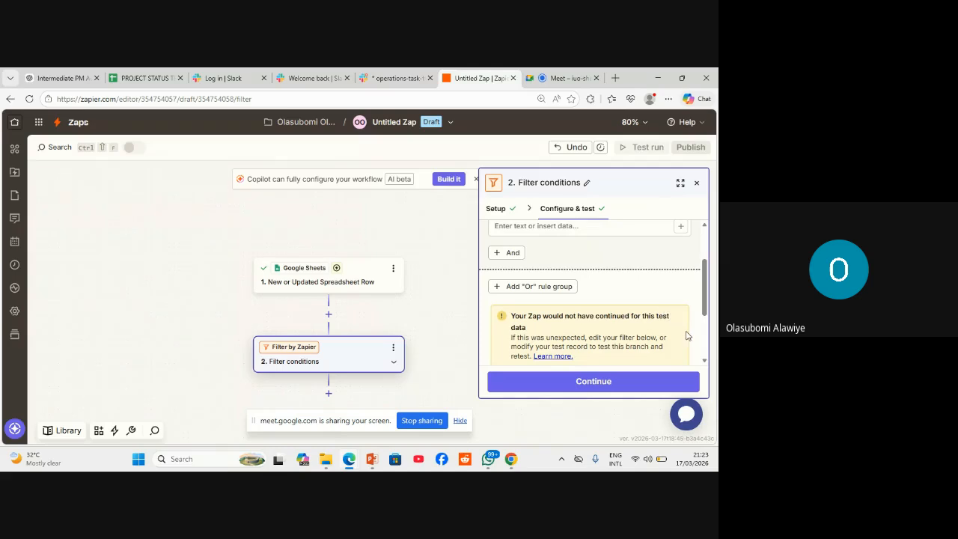
scroll(704, 362, "down", 3)
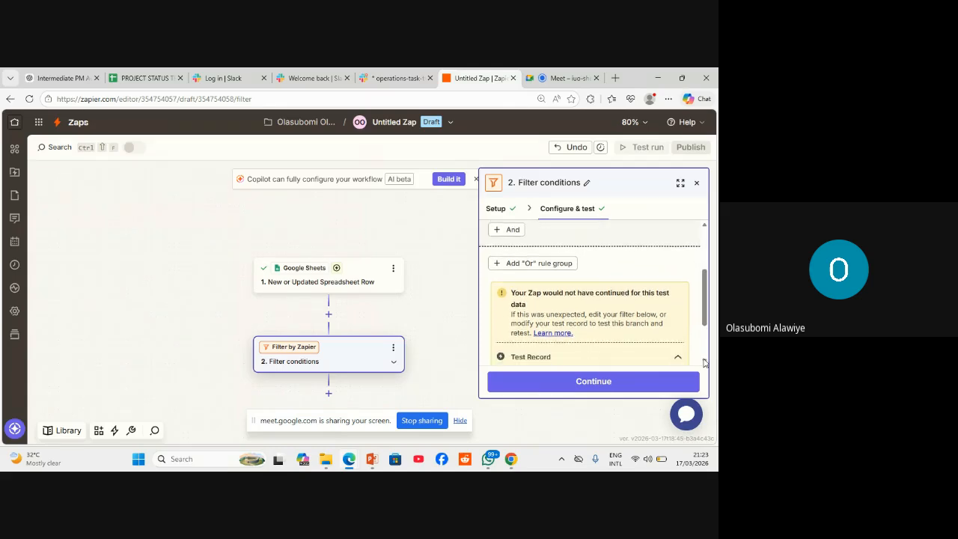
left_click(588, 382)
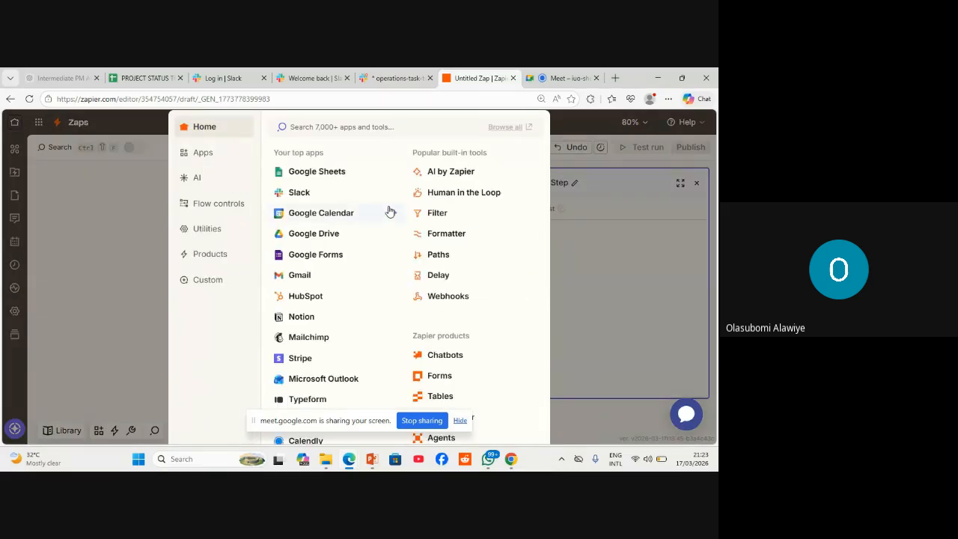
Add a Slack action as the Zap's third step with the action event Send Channel Message.
left_click(299, 194)
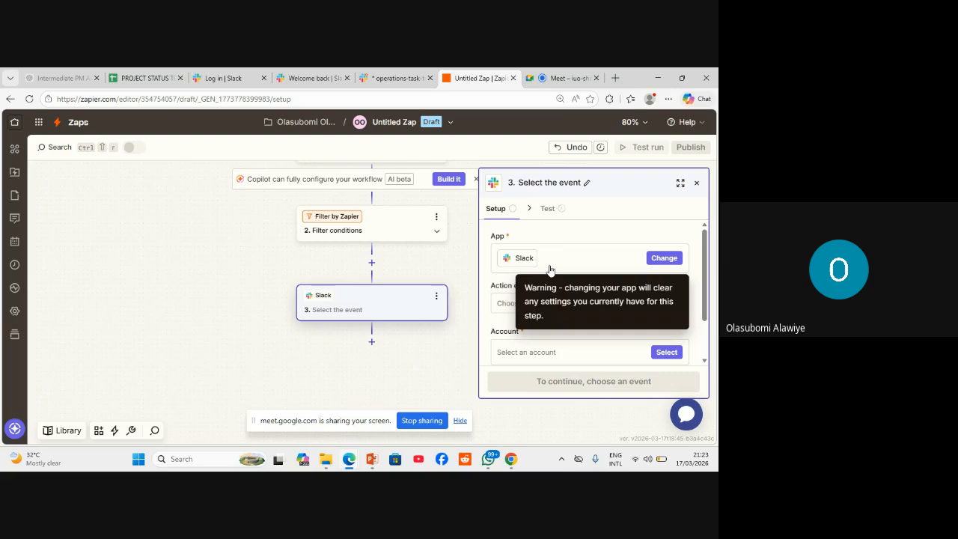
left_click(536, 312)
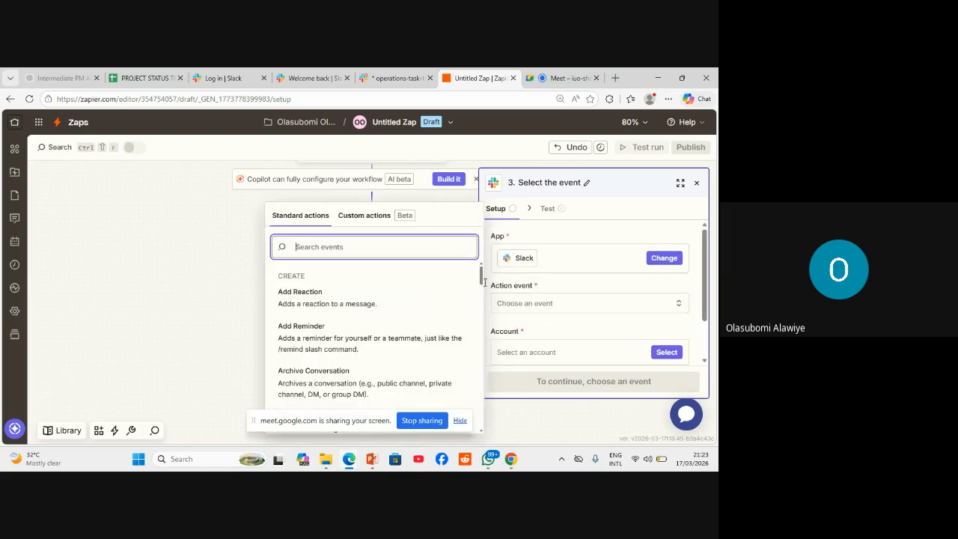
type("send")
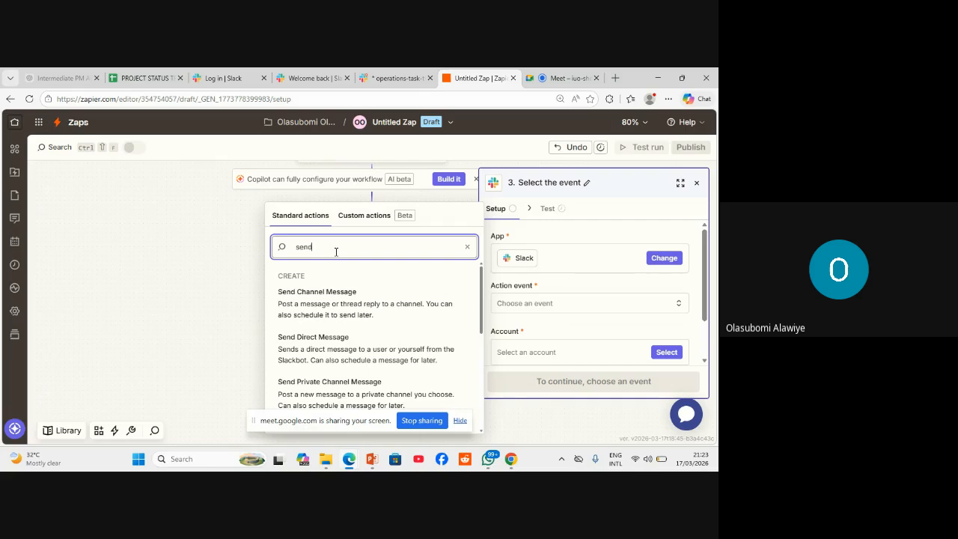
left_click(344, 307)
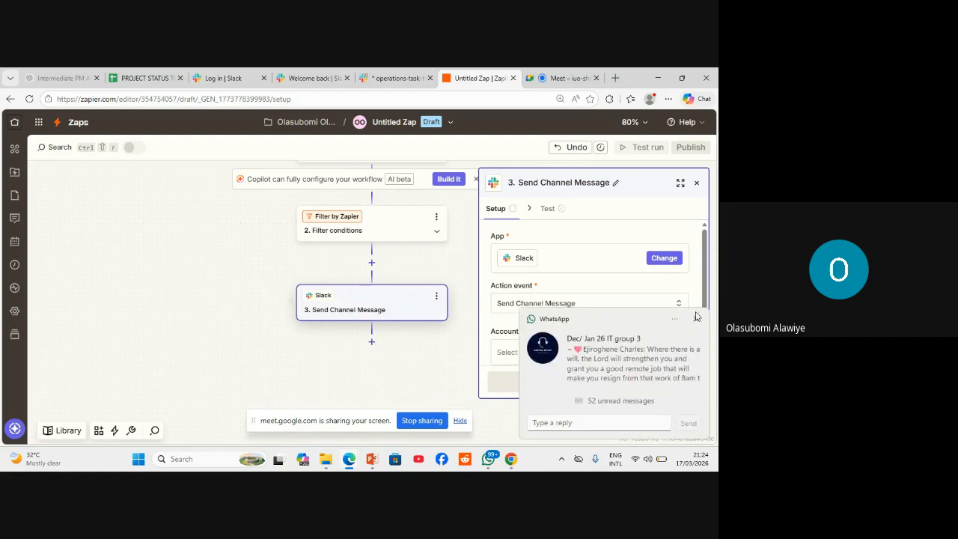
Dismiss the WhatsApp notification, select the operations #2 Slack account for the action, and continue to its configuration.
left_click(696, 321)
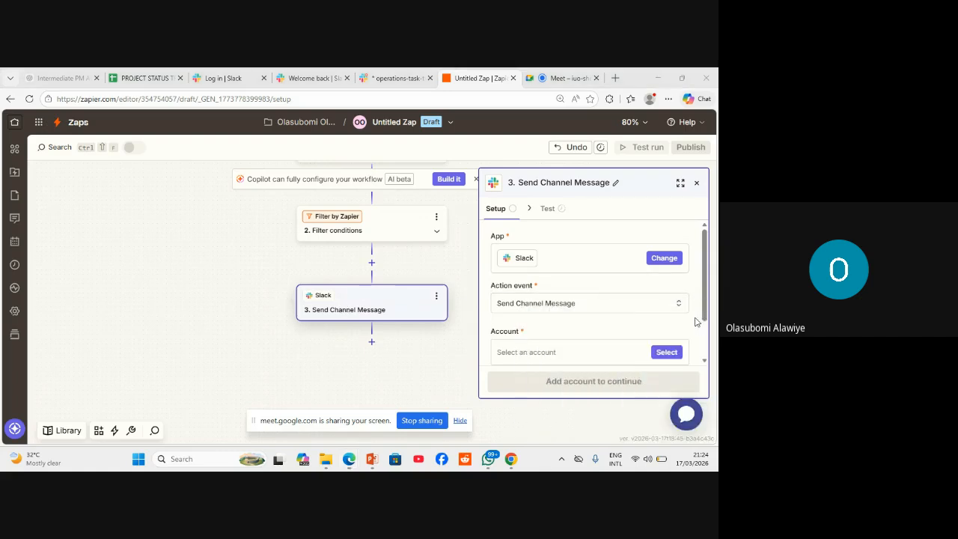
left_click(525, 358)
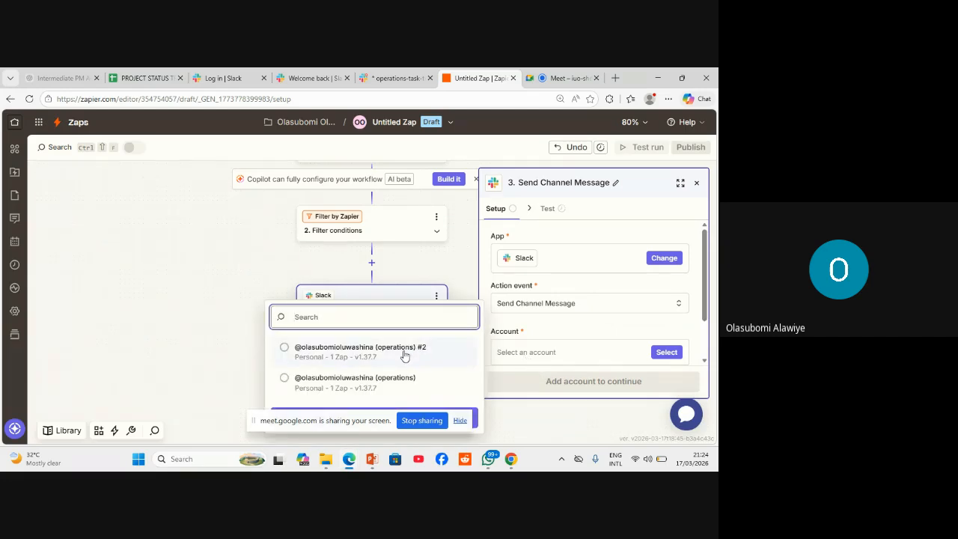
left_click(346, 357)
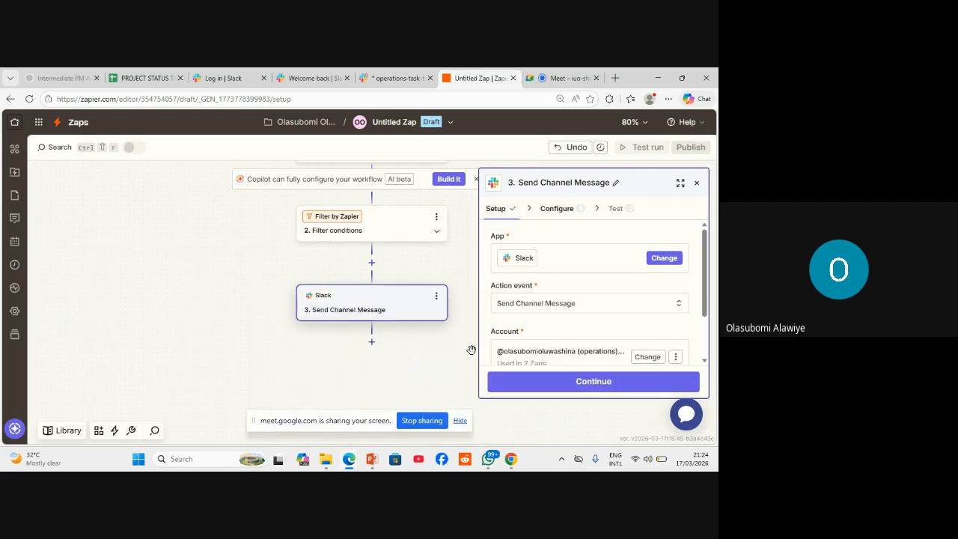
left_click(593, 382)
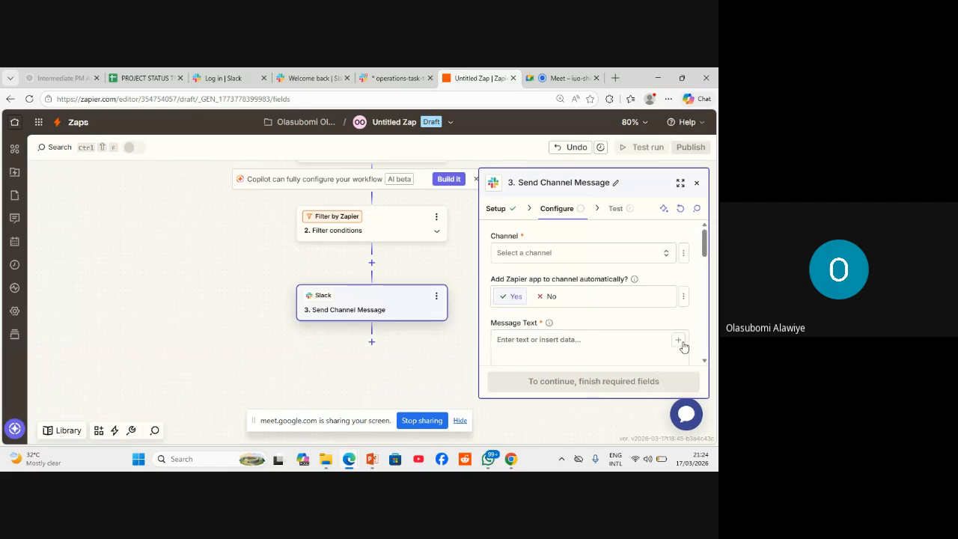
Check the channel name in Slack, set the message channel to operations-task-tracker, and set automatic adding of the Zapier app to No.
left_click(528, 258)
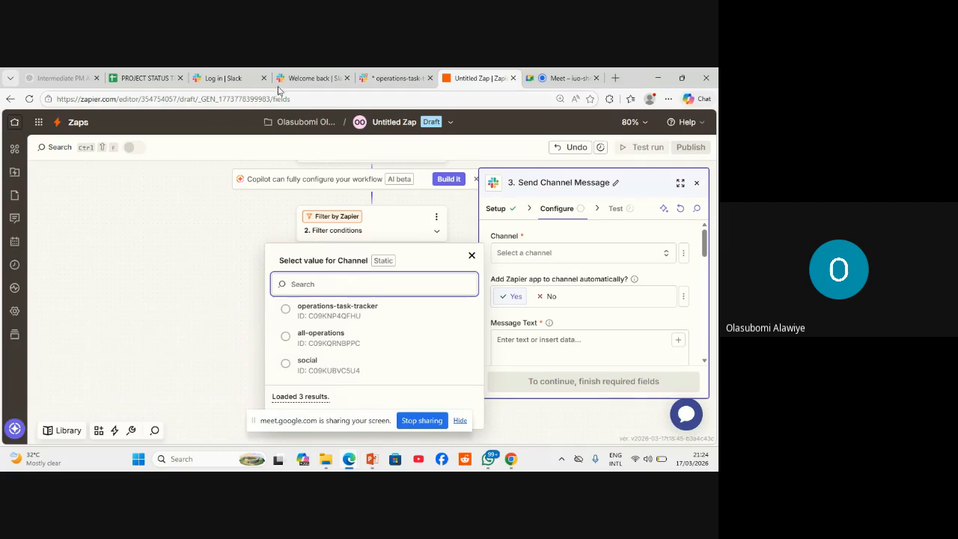
left_click(385, 78)
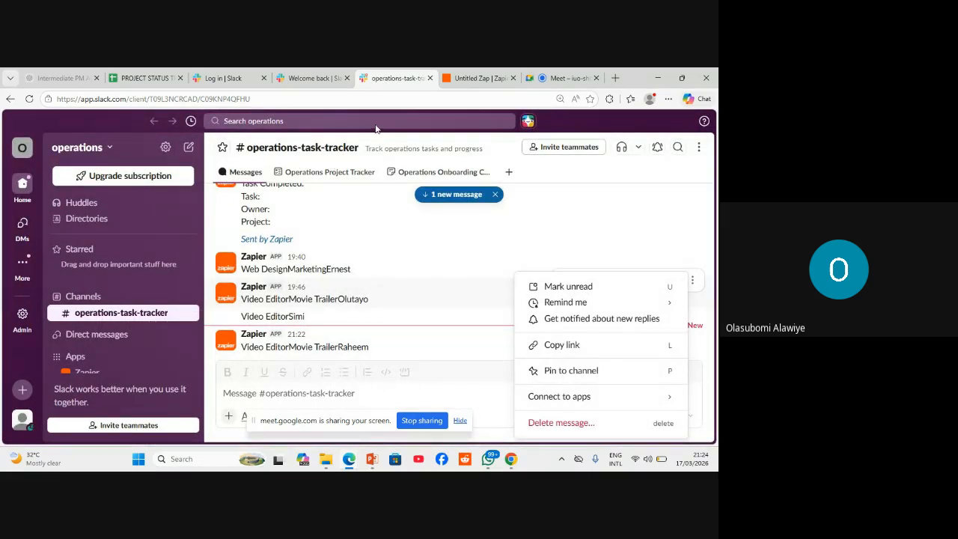
left_click(470, 79)
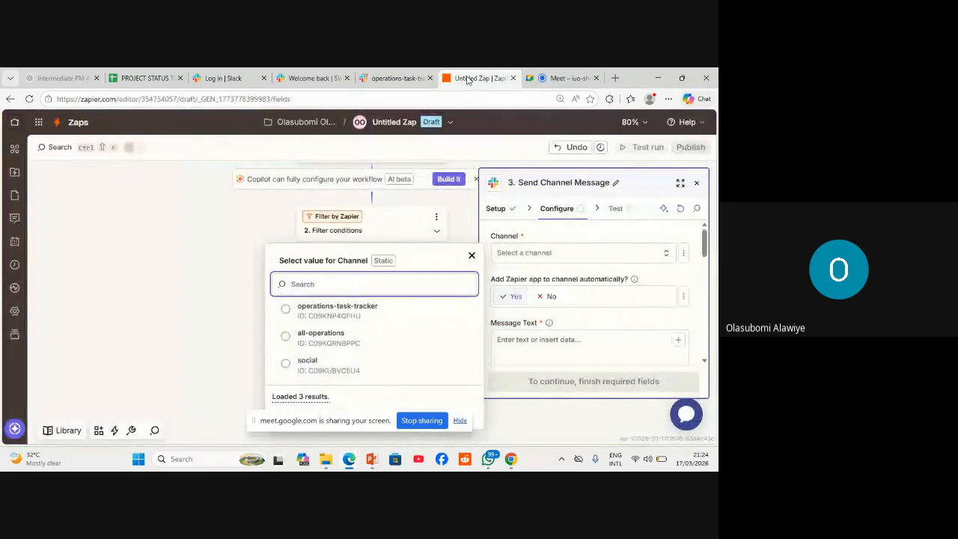
left_click(336, 309)
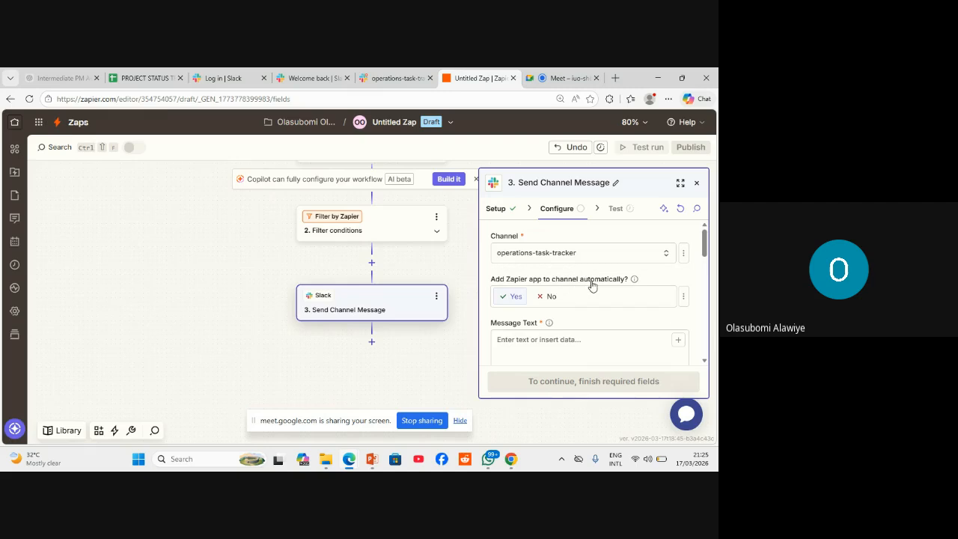
left_click(554, 298)
scroll(584, 300, "down", 2)
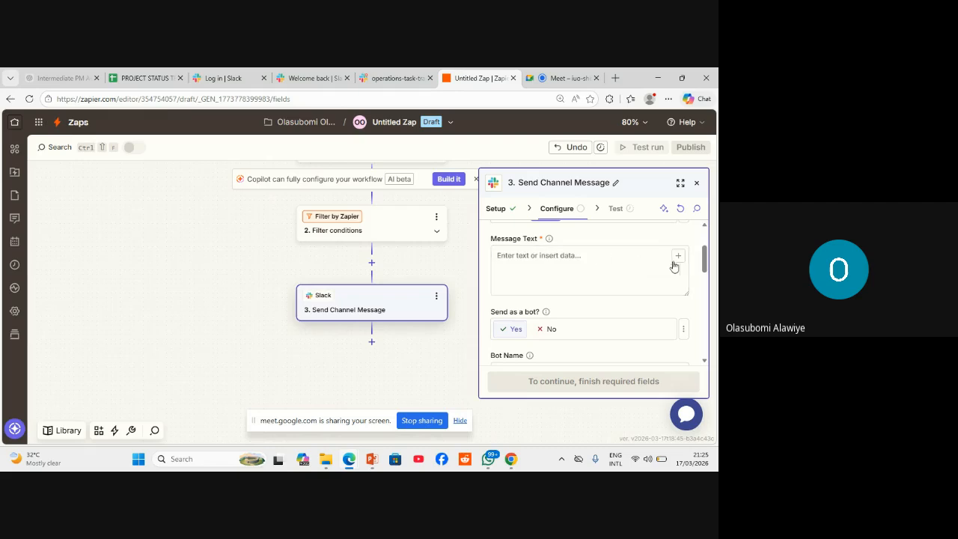
Insert the TASK NAME, PROJECT and OWNER fields from the spreadsheet trigger into the Slack message text.
left_click(680, 257)
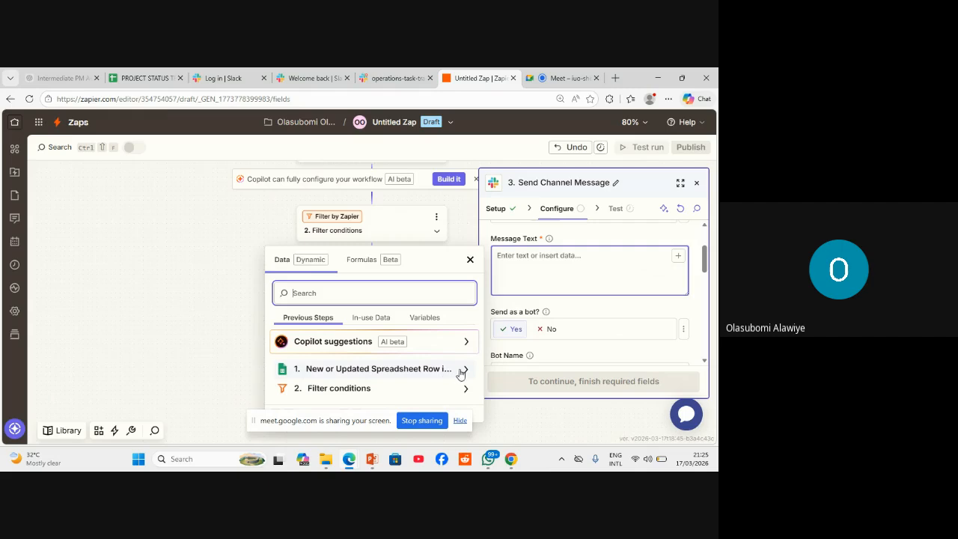
left_click(429, 371)
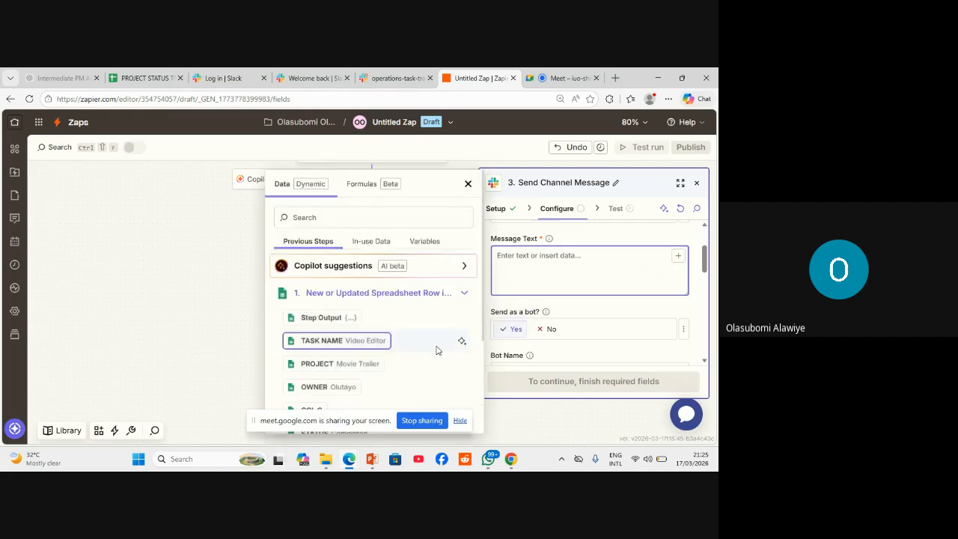
left_click(354, 341)
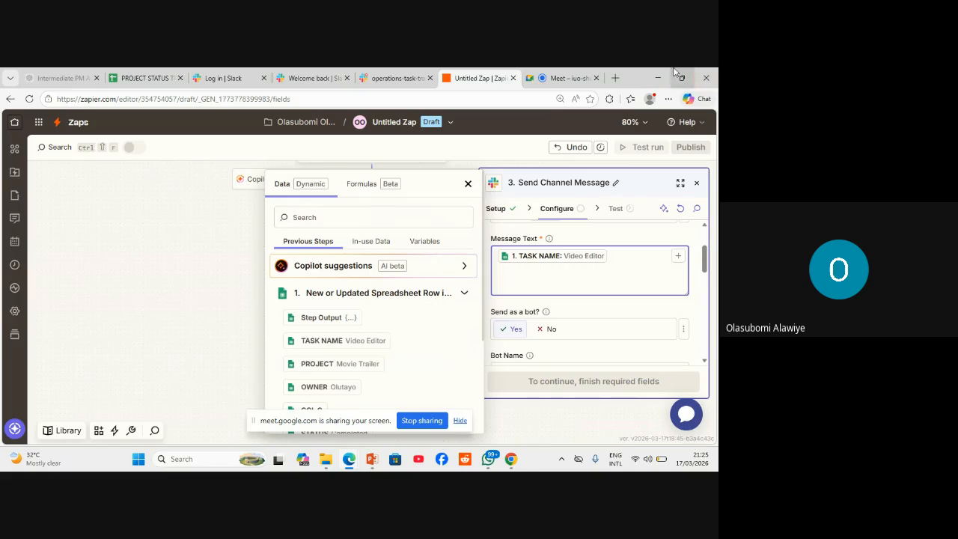
left_click(345, 365)
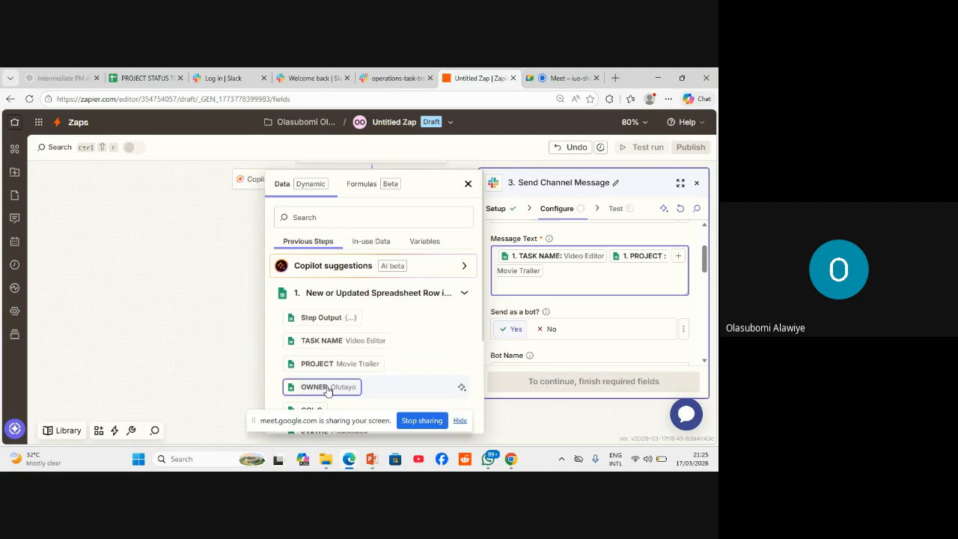
left_click(328, 387)
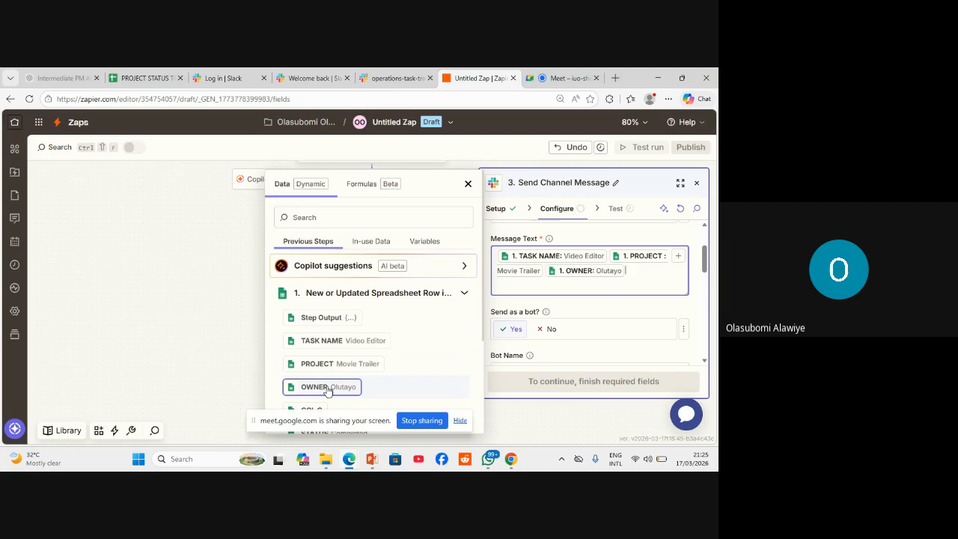
Arrange the TASK NAME, PROJECT and OWNER fields on separate lines in the Slack message text.
left_click(609, 256)
key("Return")
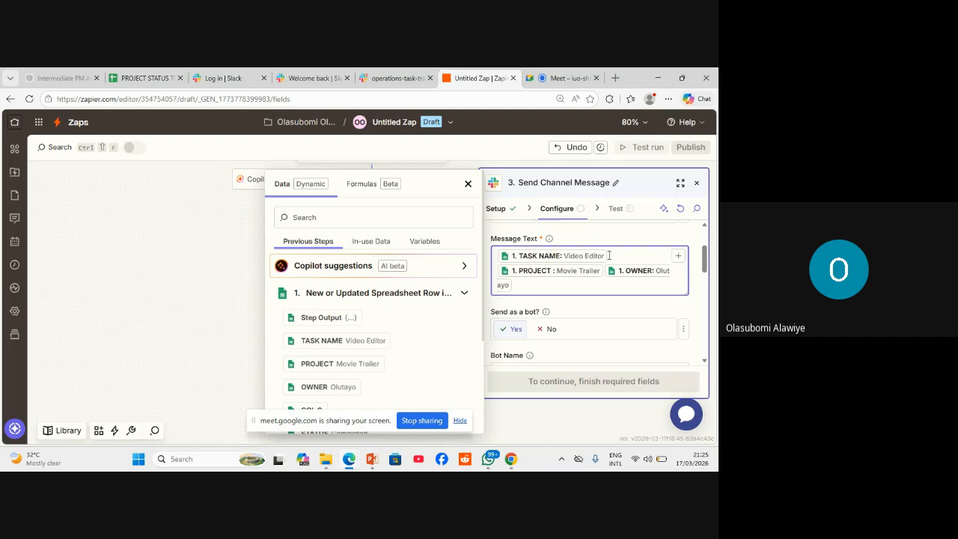
left_click(604, 273)
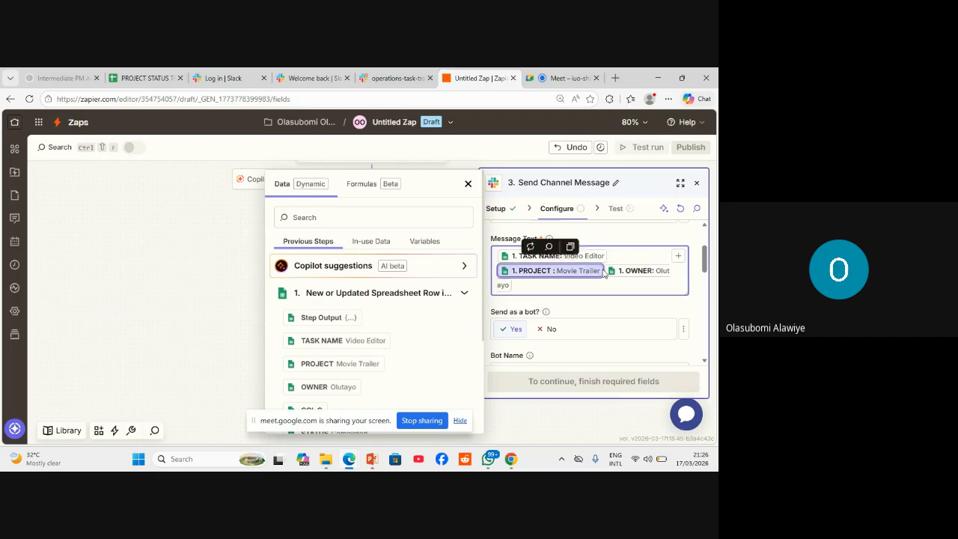
left_click_drag(605, 273, 619, 259)
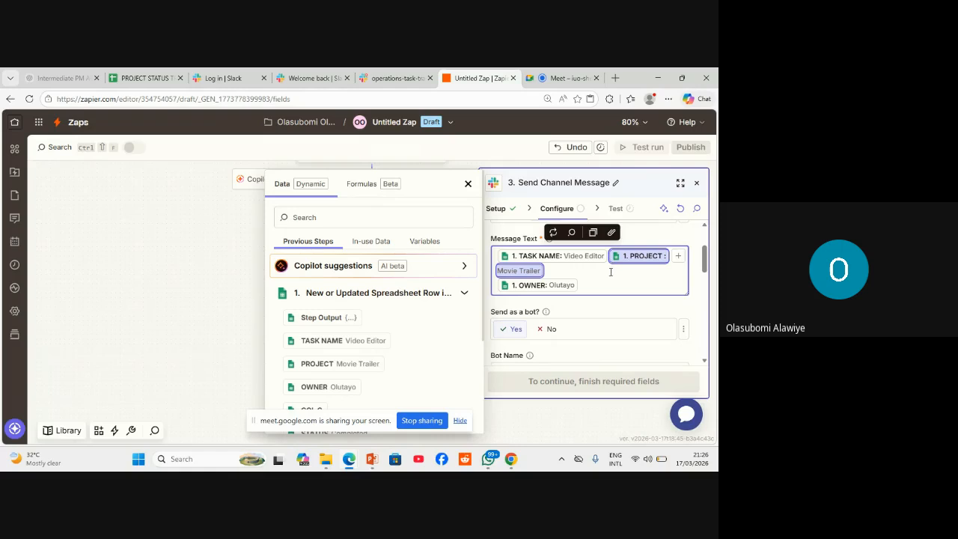
left_click(611, 272)
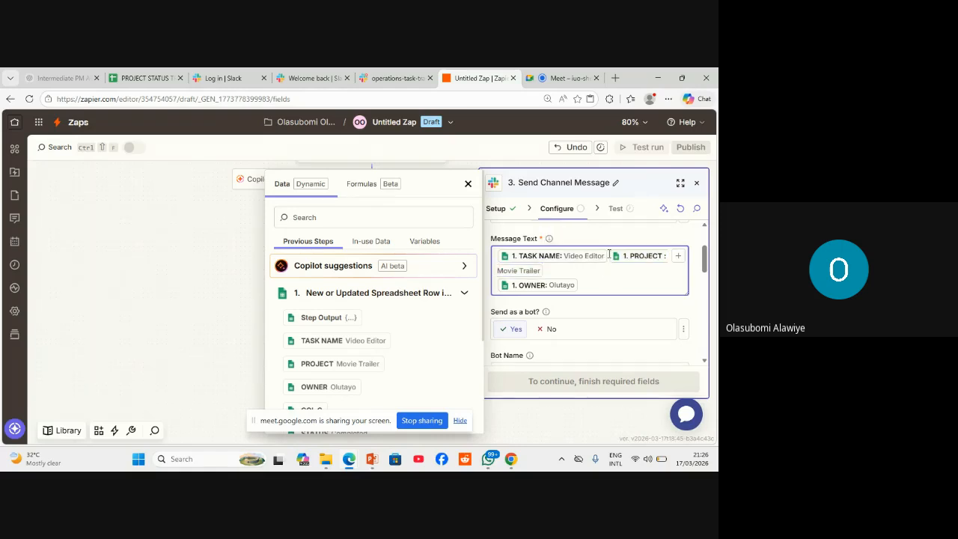
left_click(609, 255)
key("Return")
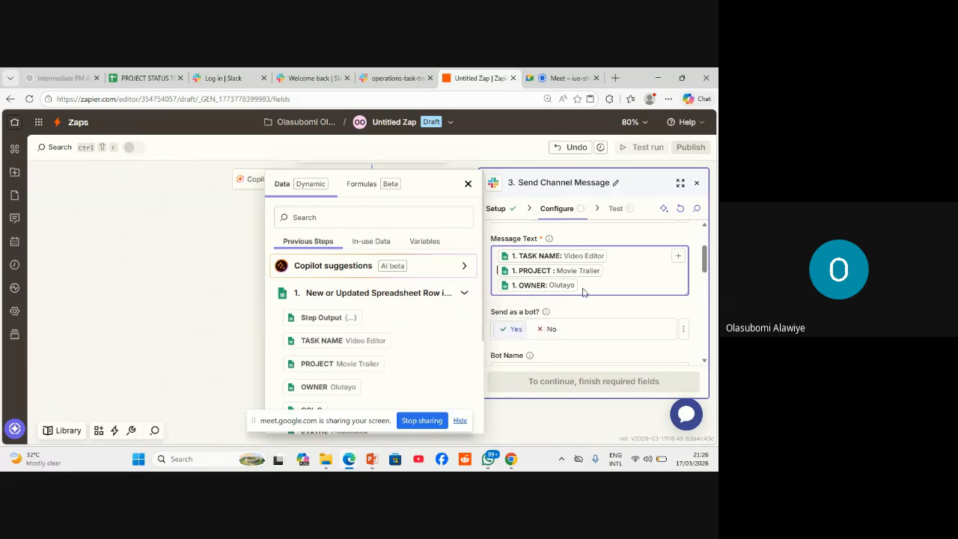
left_click(567, 352)
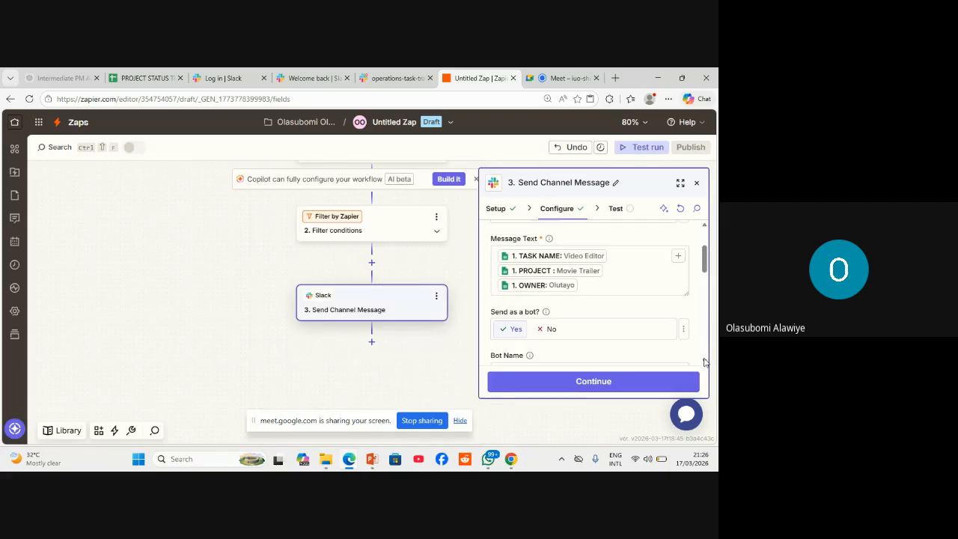
Set including a link to this Zap, auto-expanding links, and linking usernames and channel names all to No.
scroll(703, 363, "down", 5)
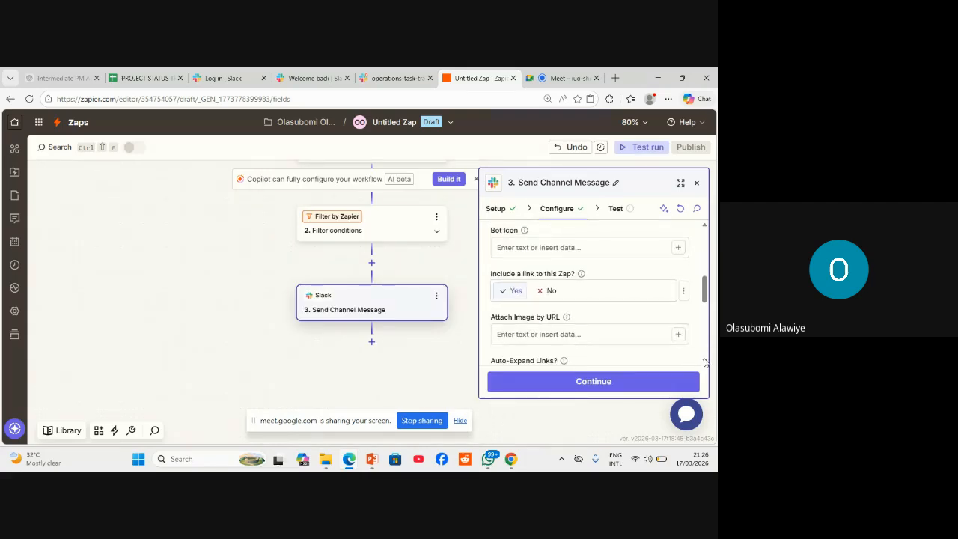
left_click(557, 293)
scroll(707, 362, "down", 4)
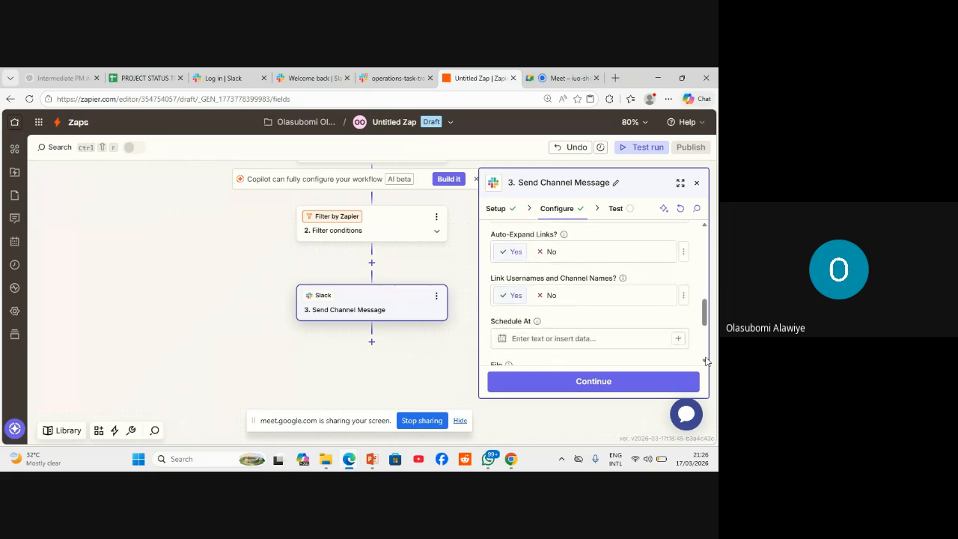
left_click(553, 255)
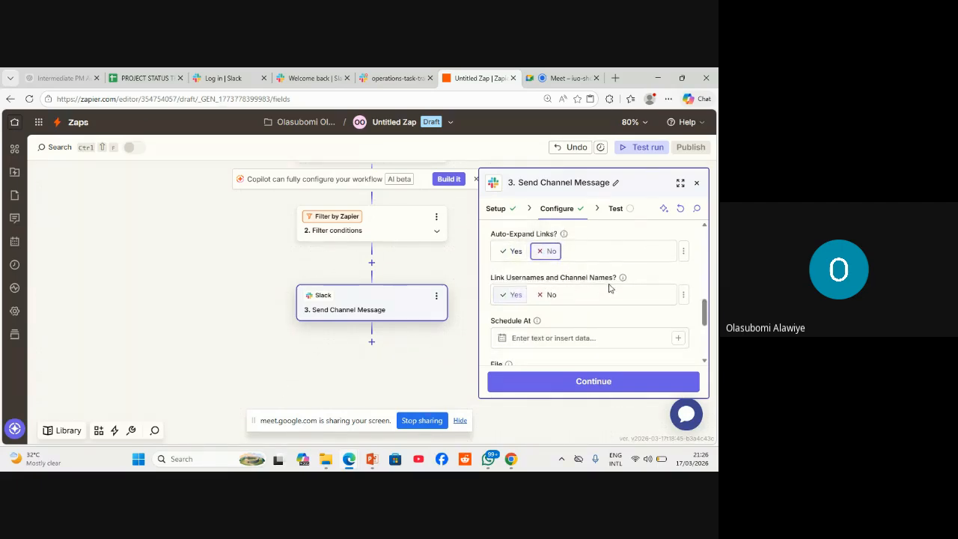
left_click(552, 295)
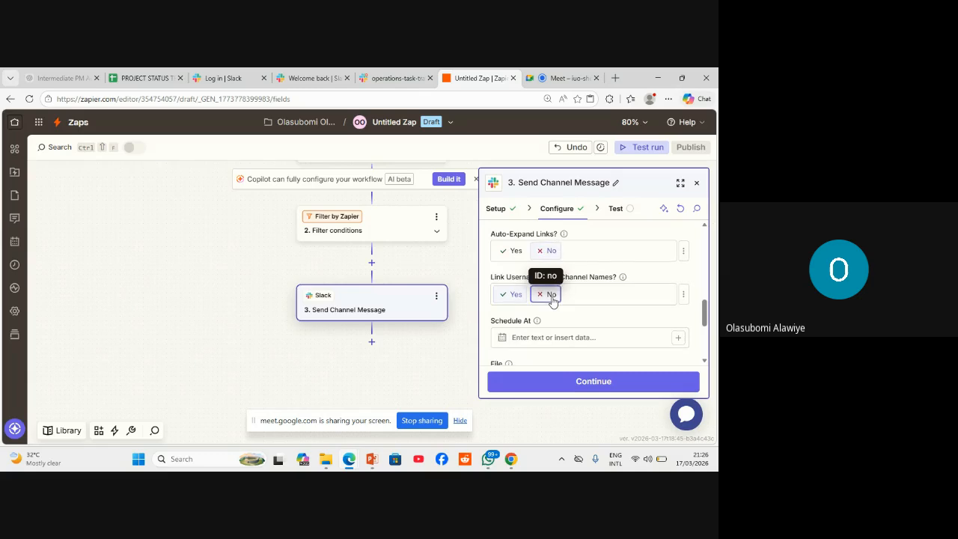
Set the channel message option below the Thread field to Yes and continue to the action's test.
left_click(706, 363)
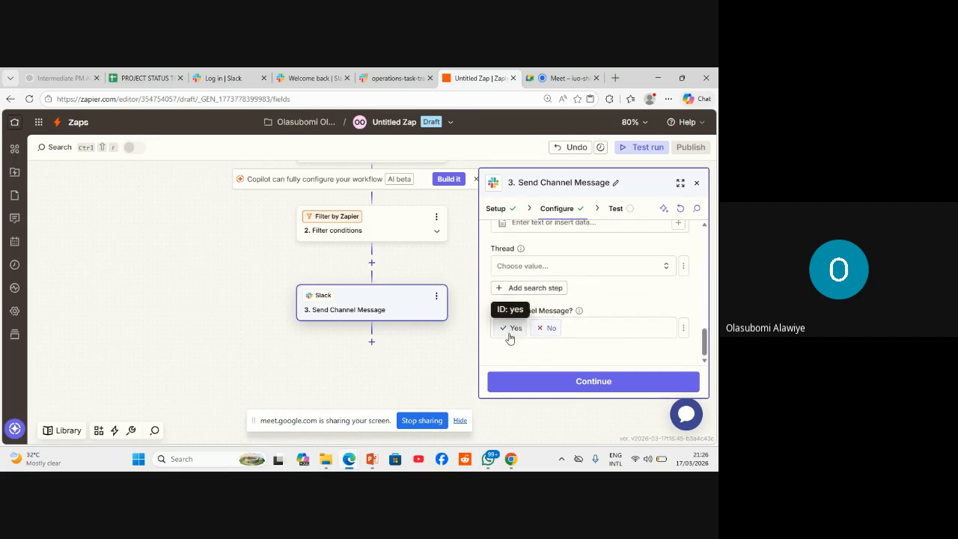
left_click(509, 330)
left_click(605, 383)
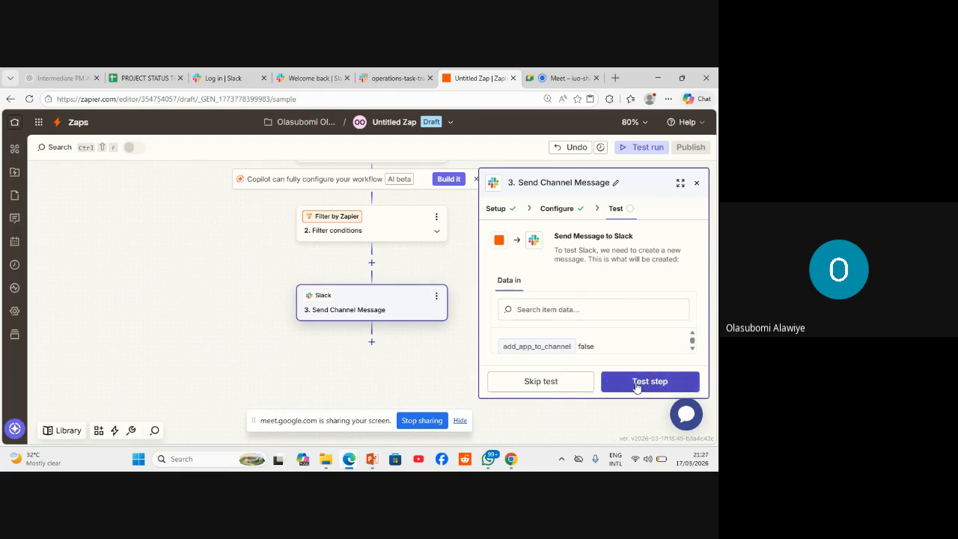
Test the Send Channel Message step and check the test message in Slack's operations-task-tracker channel.
left_click(636, 384)
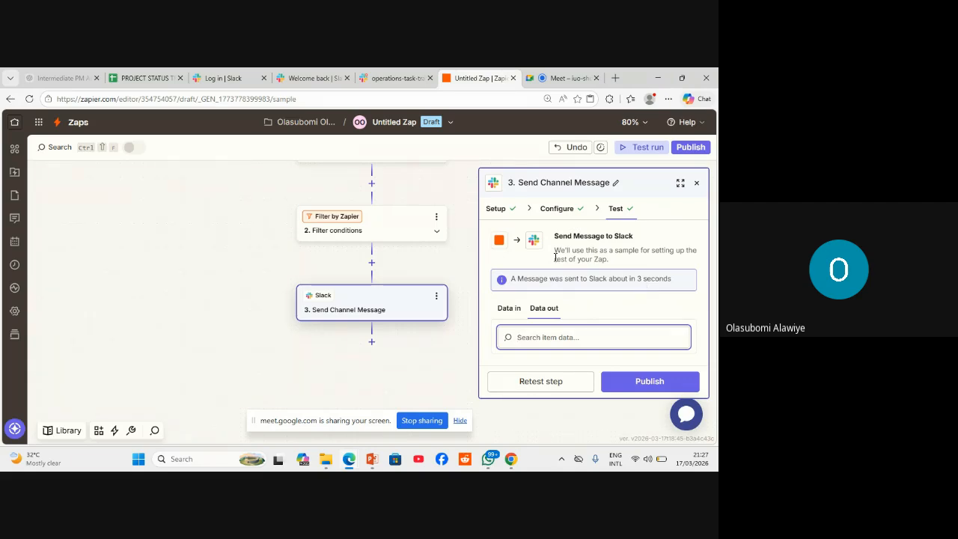
left_click(395, 79)
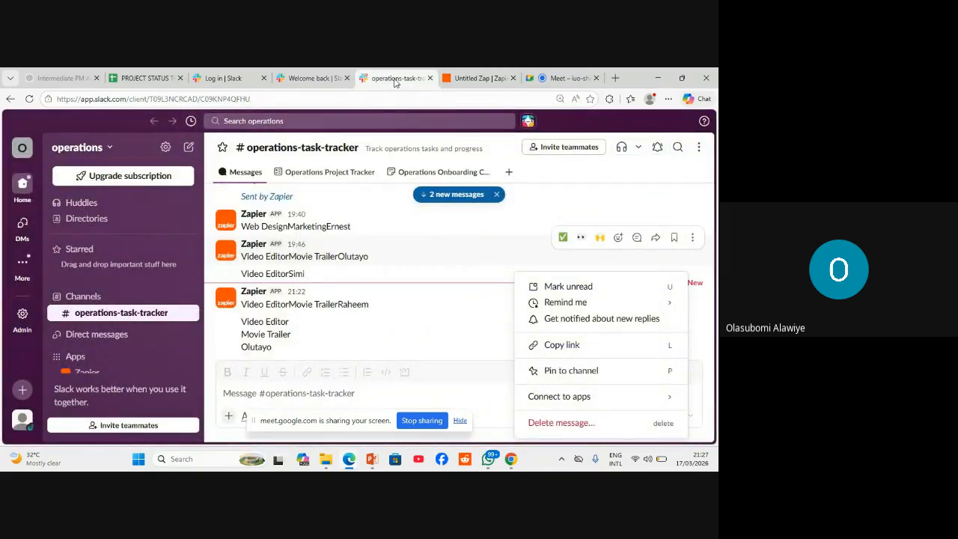
left_click(451, 196)
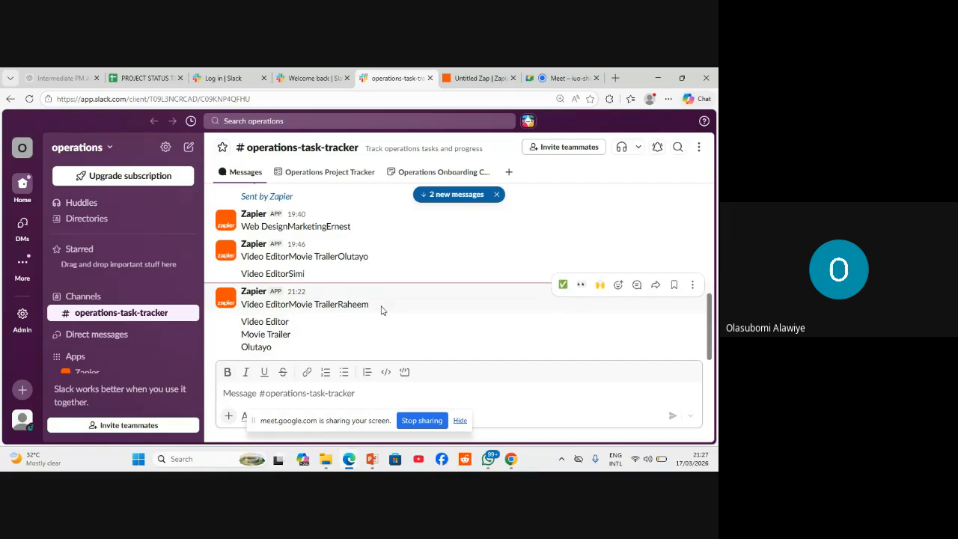
Review the task statuses in the PROJECT STATUS TRACKER sheet and publish the Zap.
left_click(161, 75)
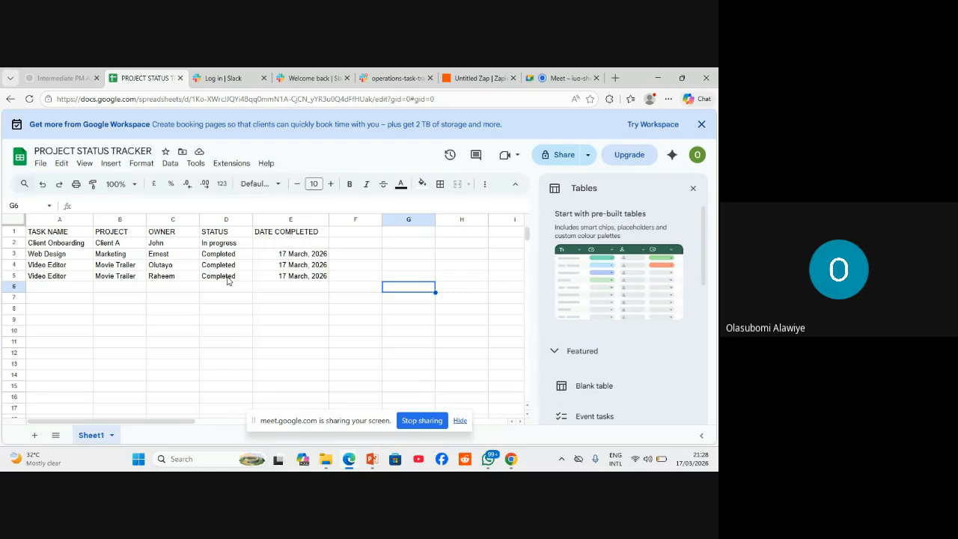
left_click(481, 84)
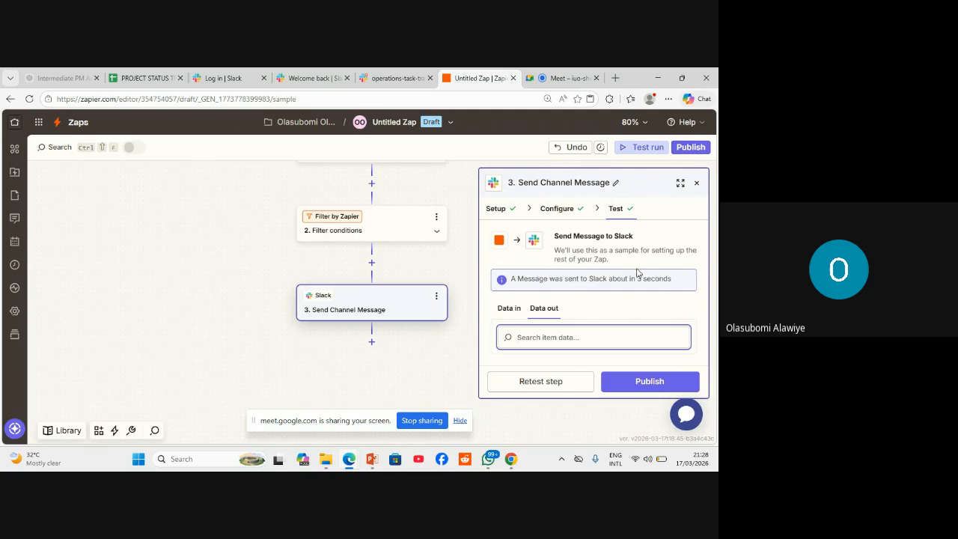
left_click(129, 80)
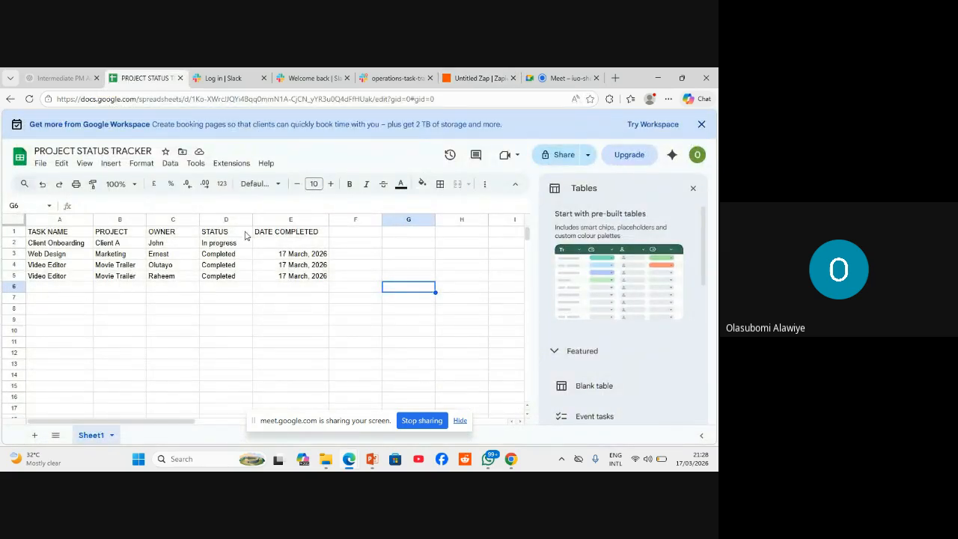
left_click(460, 84)
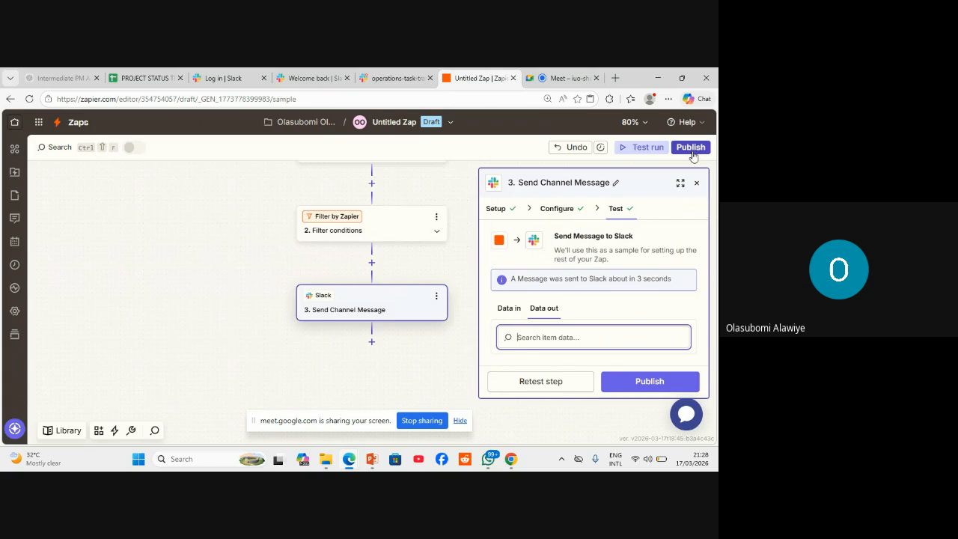
left_click(135, 78)
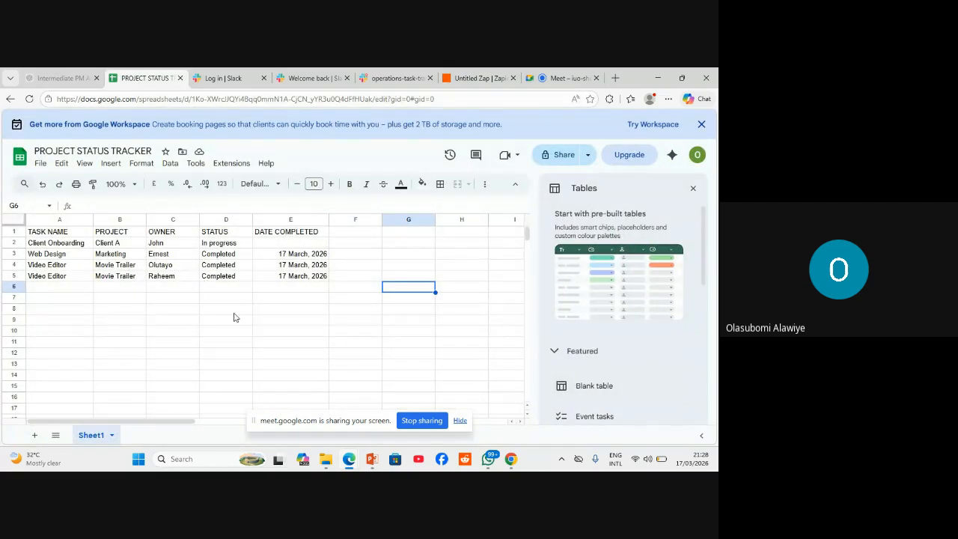
left_click(471, 78)
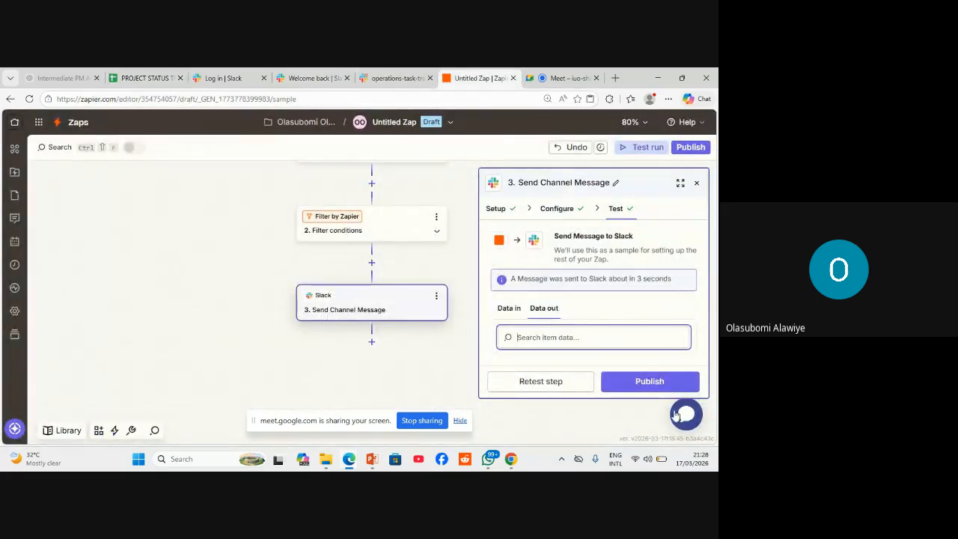
left_click(644, 383)
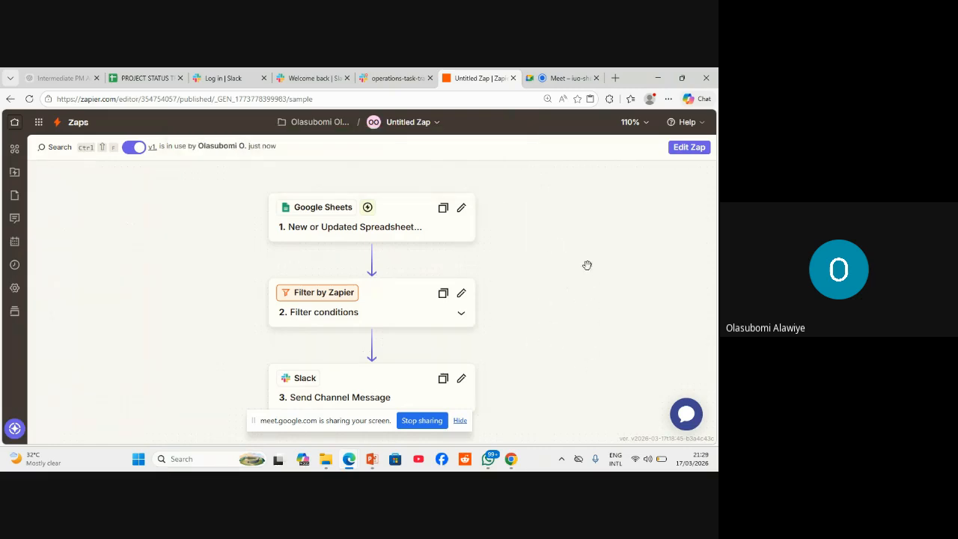
Copy the completed Web Design row from row 3 of PROJECT STATUS TRACKER into empty row 6.
left_click(142, 78)
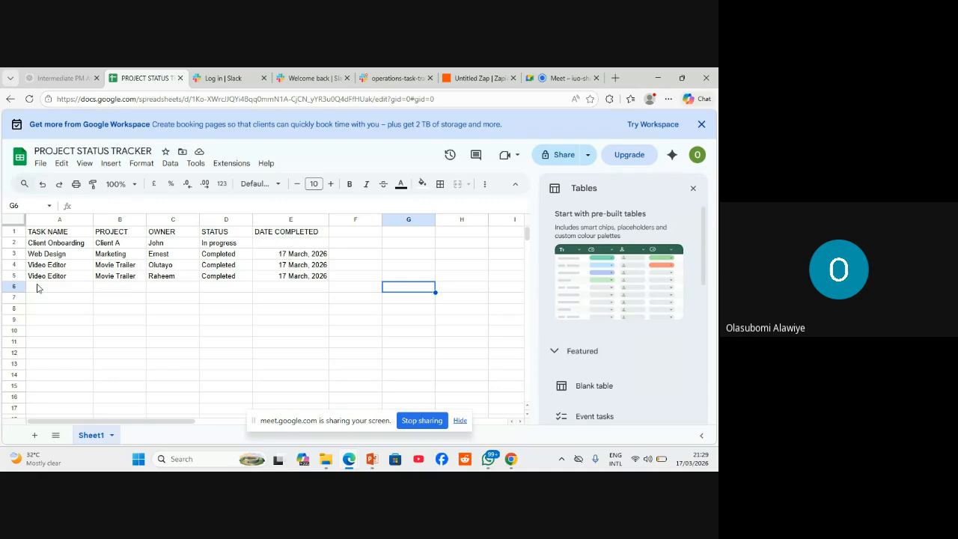
left_click(13, 253)
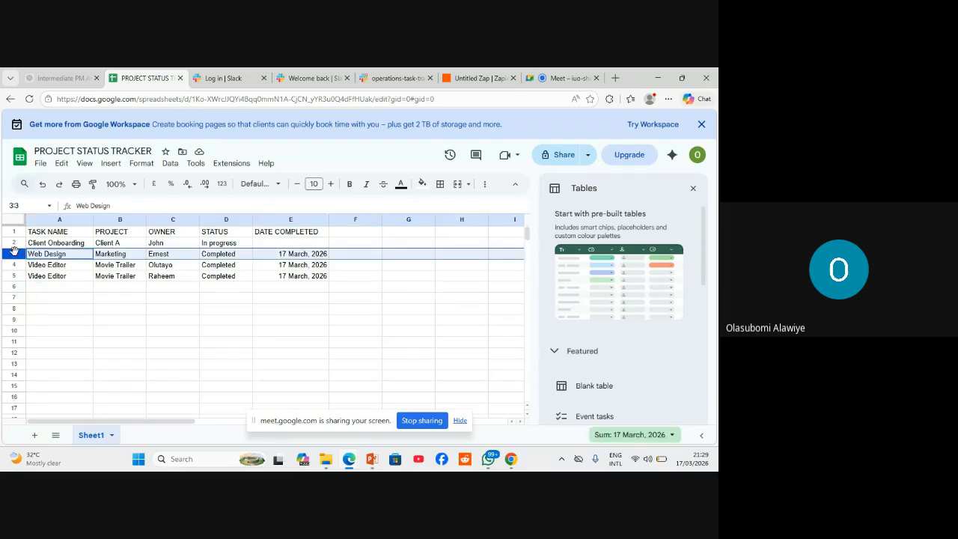
key("ctrl+c")
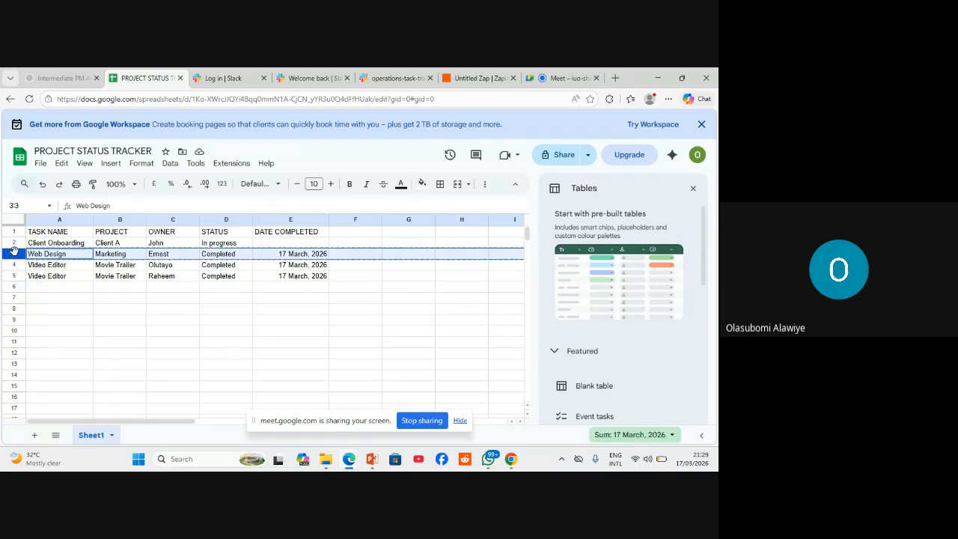
left_click(13, 285)
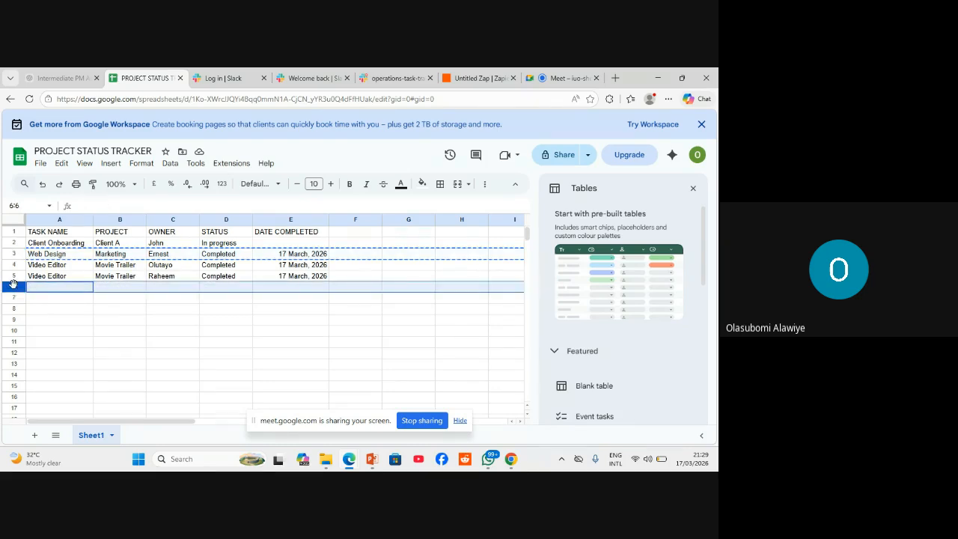
key("ctrl+v")
left_click(271, 363)
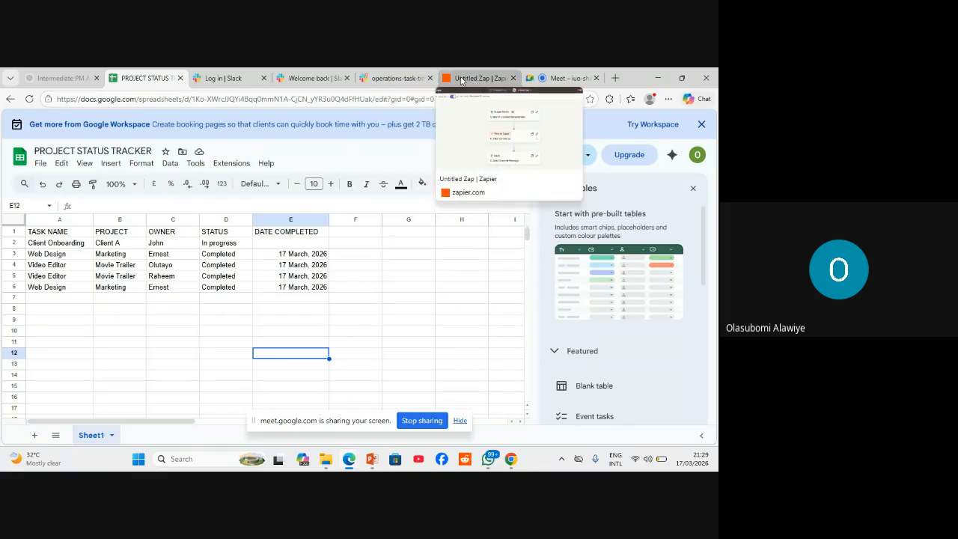
Check Slack's operations-task-tracker channel for the Zapier message about the added Web Design row, reloading the page.
left_click(398, 81)
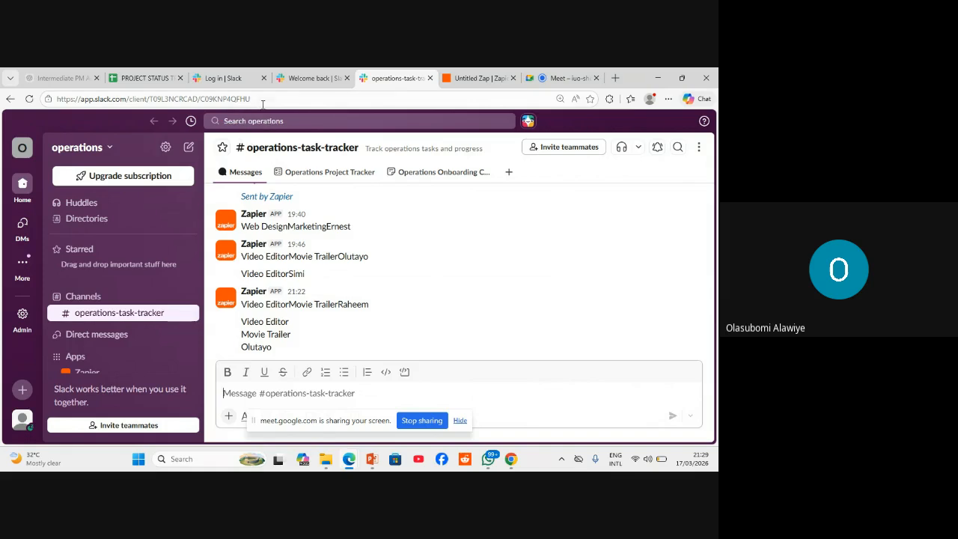
left_click(262, 100)
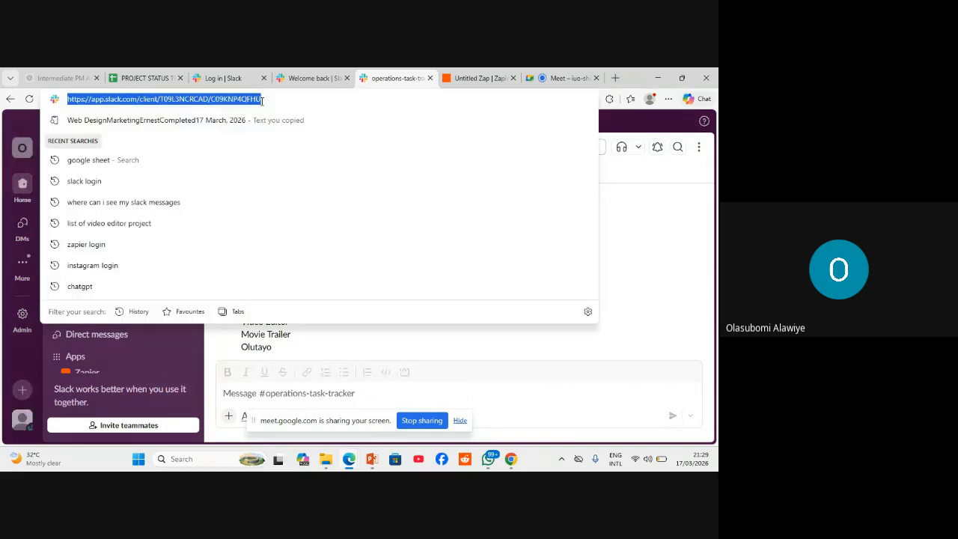
key("Return")
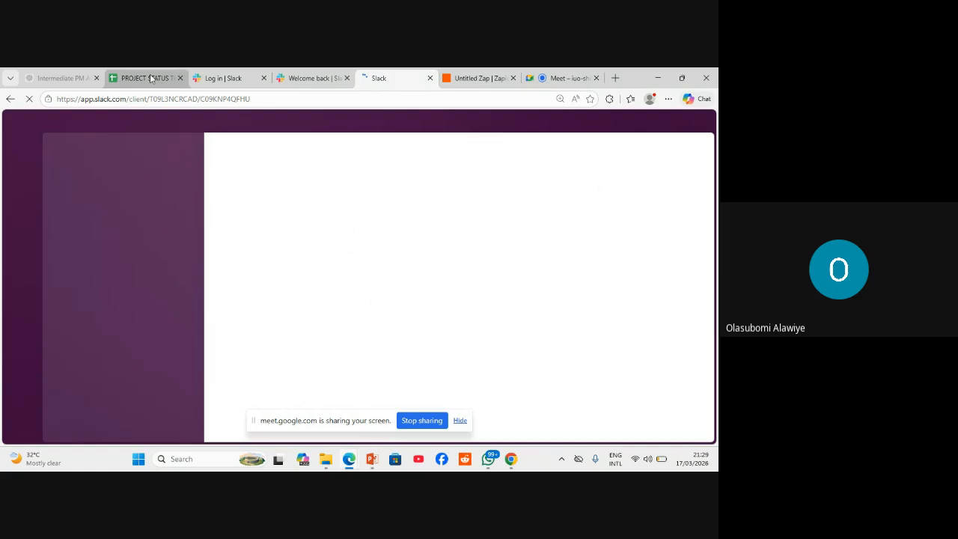
mouse_move(151, 79)
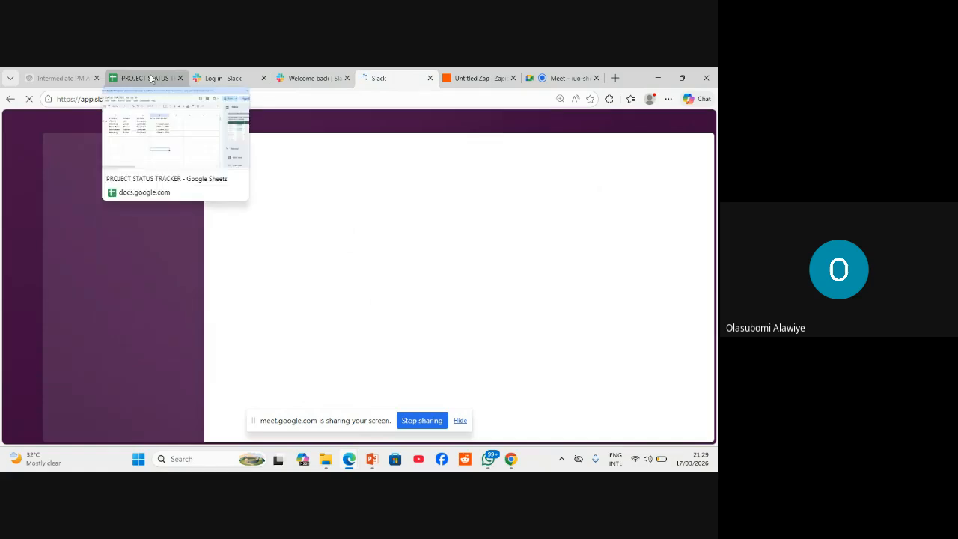
left_click(151, 79)
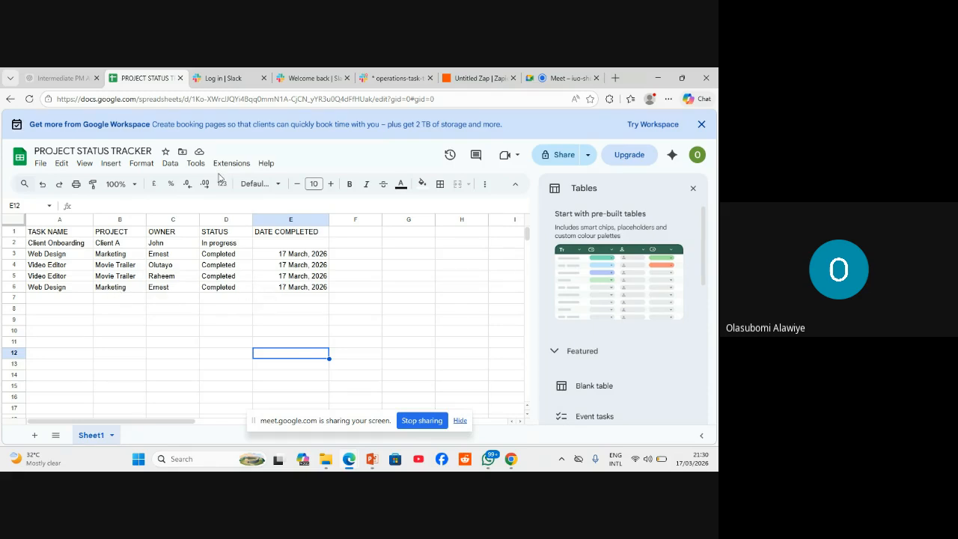
left_click(374, 78)
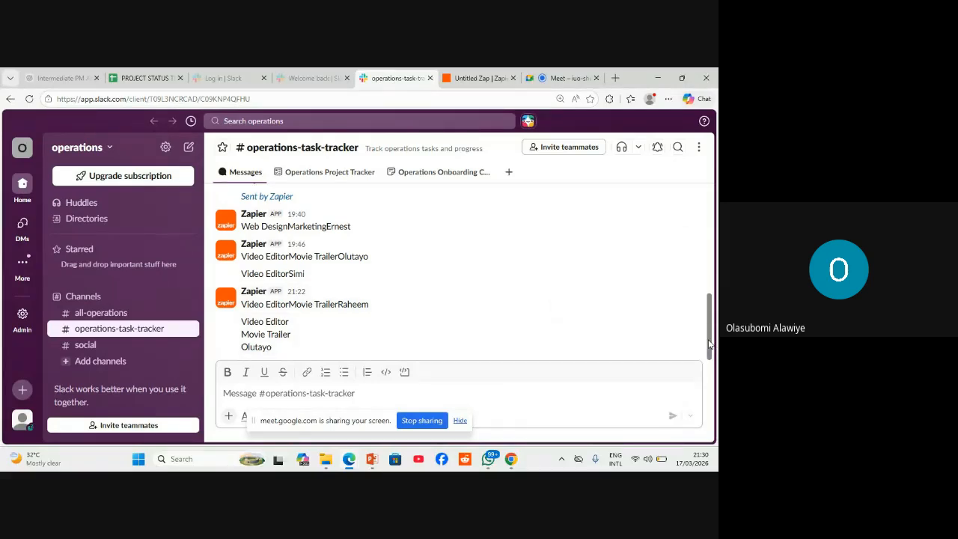
left_click_drag(709, 343, 718, 370)
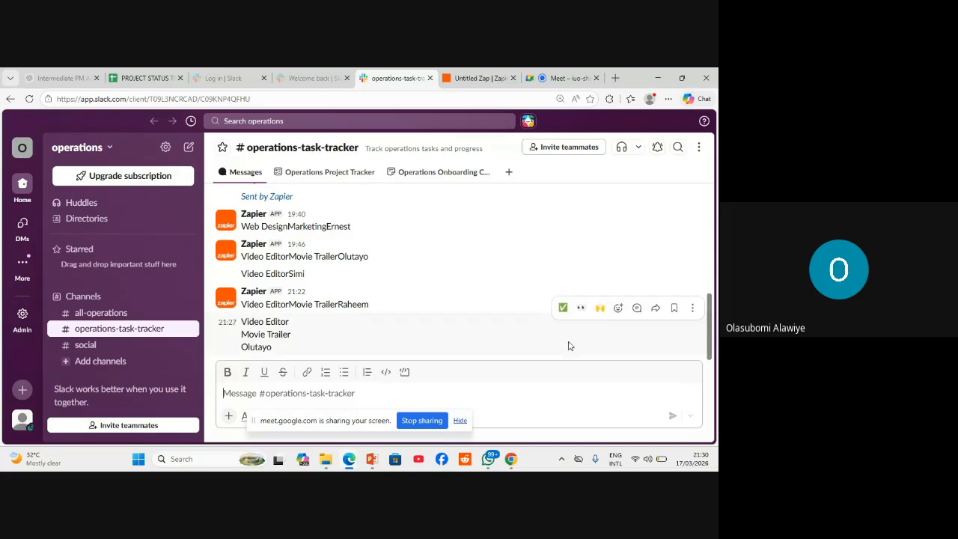
mouse_move(445, 182)
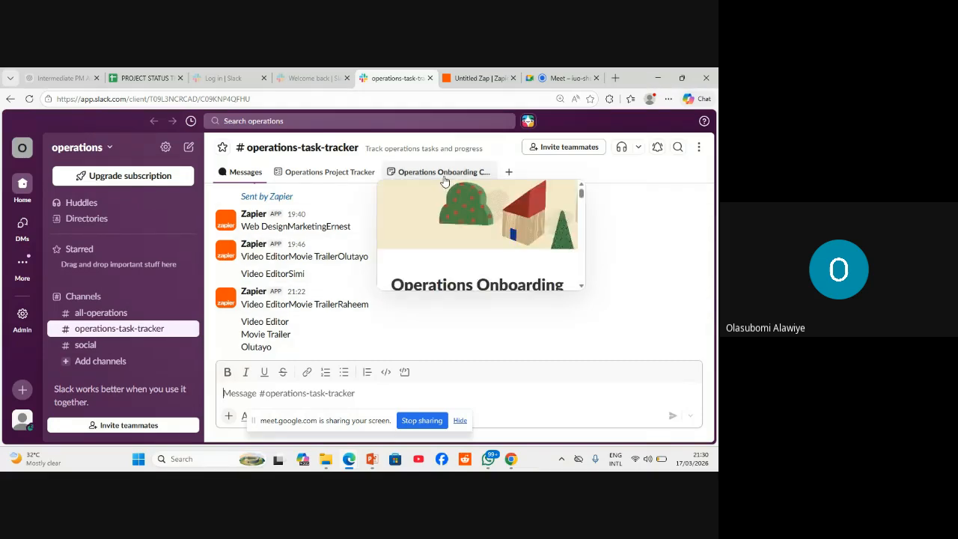
left_click(238, 174)
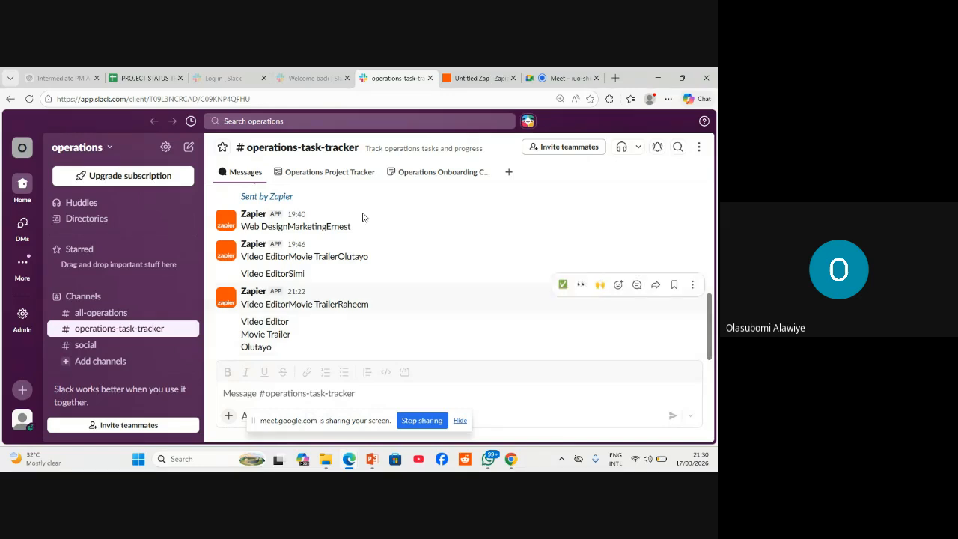
left_click(251, 100)
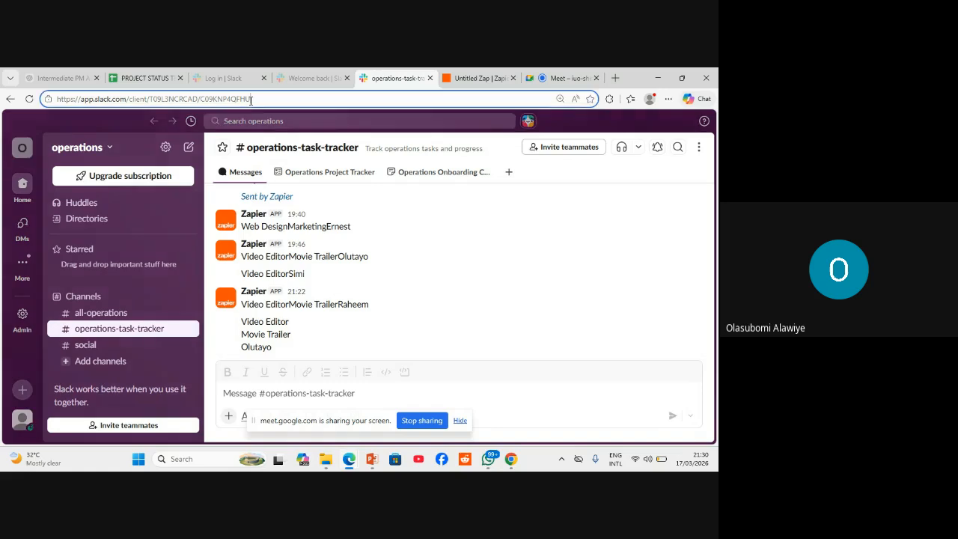
key("Return")
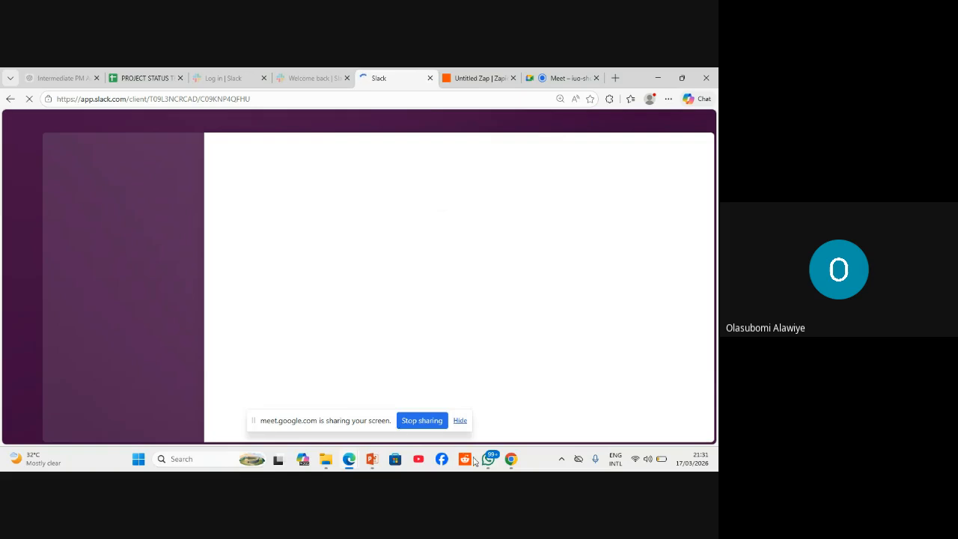
Switch to the PowerPoint presentation and stop sharing the screen in Google Meet.
left_click(370, 464)
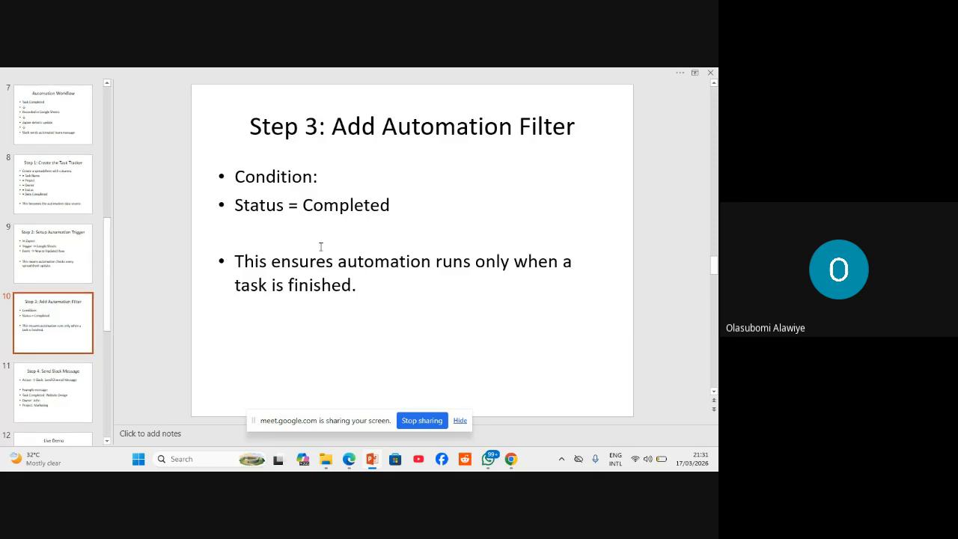
left_click(422, 421)
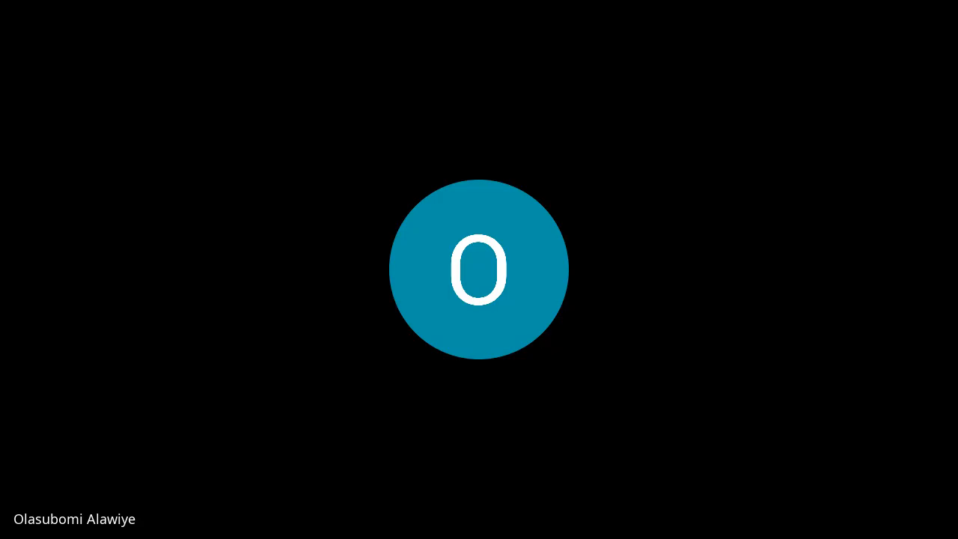